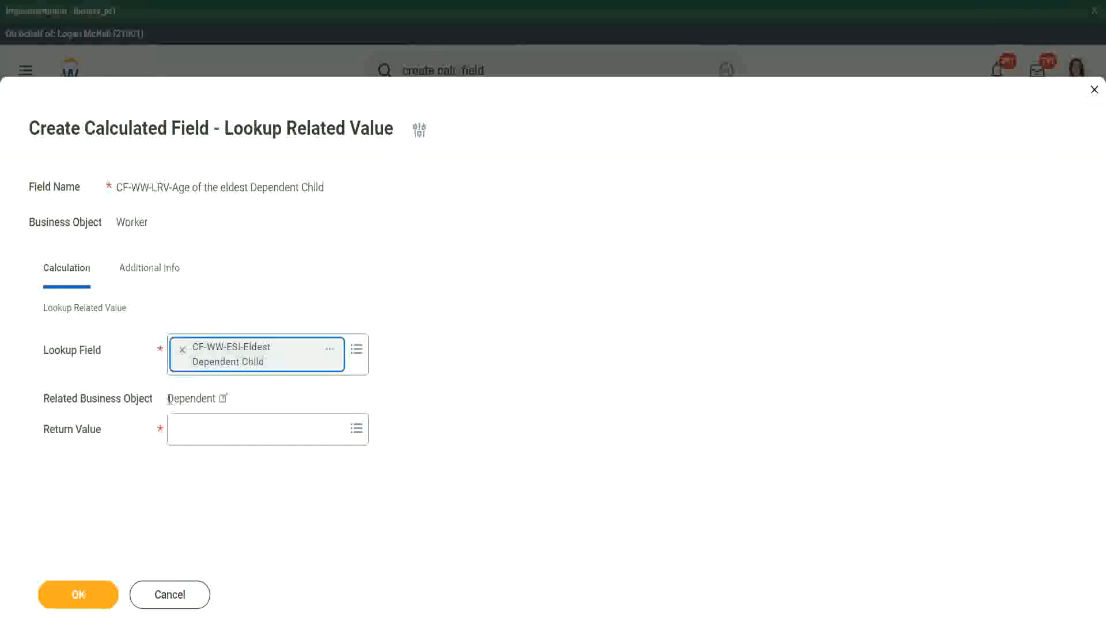
Step: Examine the related business object and the details of the CF-WW-ESI-Eldest Dependent Child lookup field
{"action": "left_click_drag", "start_coordinate": [167, 398], "coordinate": [222, 399]}
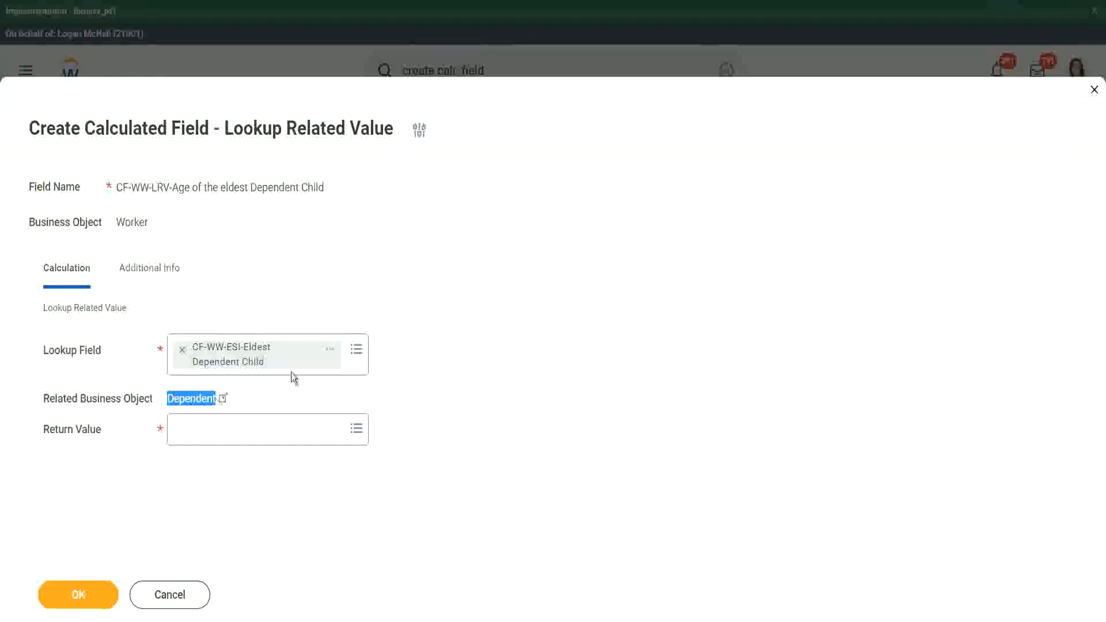
{"action": "left_click", "coordinate": [330, 352]}
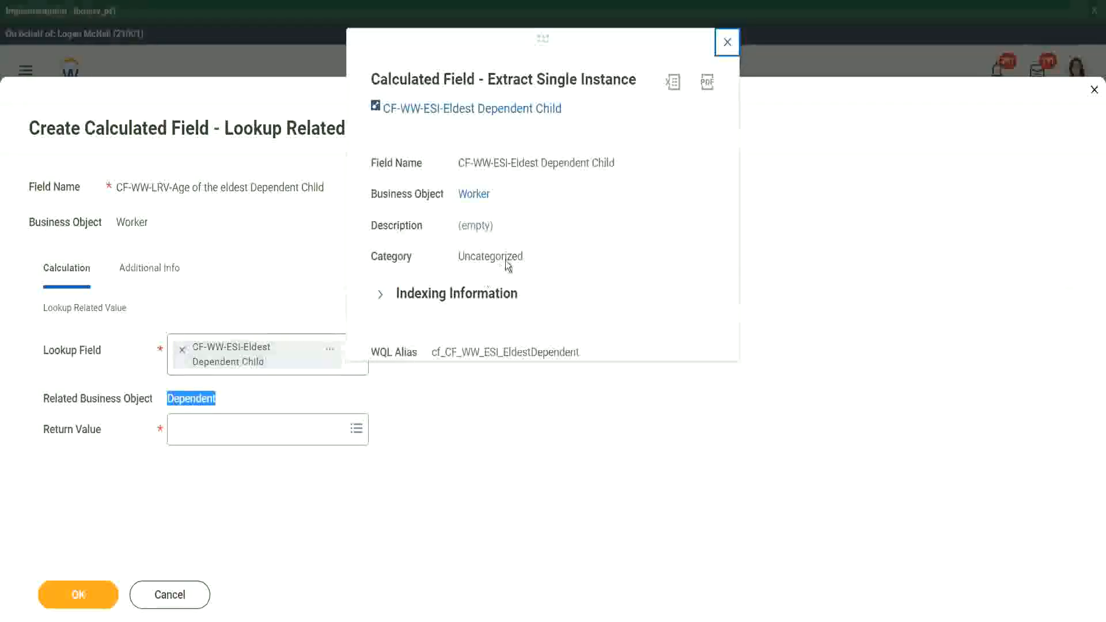
{"action": "left_click_drag", "start_coordinate": [369, 195], "coordinate": [445, 196]}
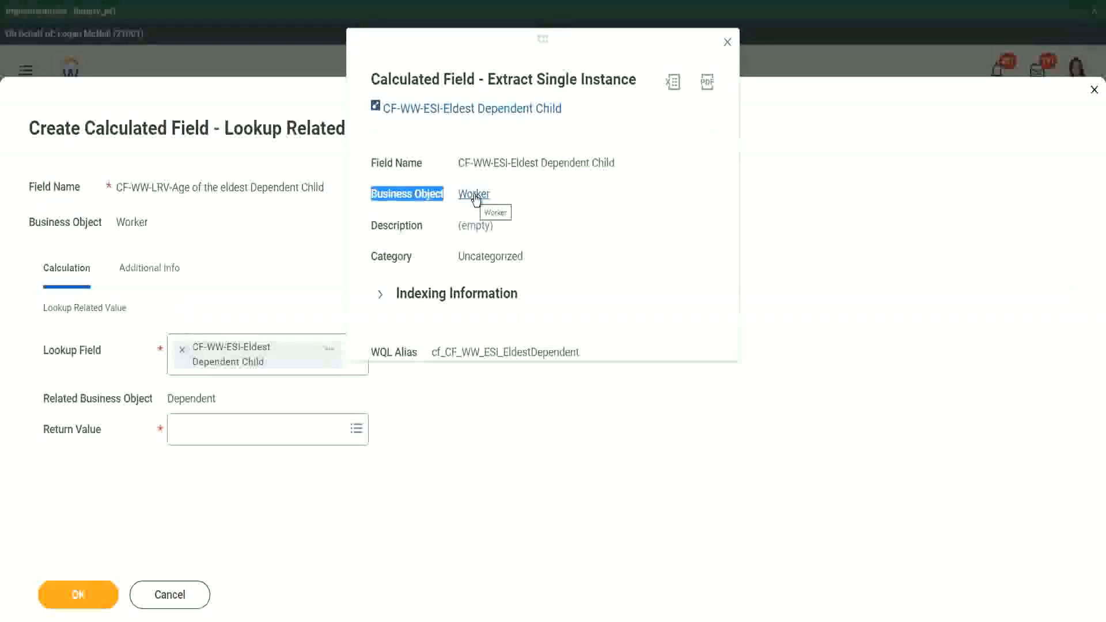
{"action": "left_click_drag", "start_coordinate": [499, 163], "coordinate": [530, 163]}
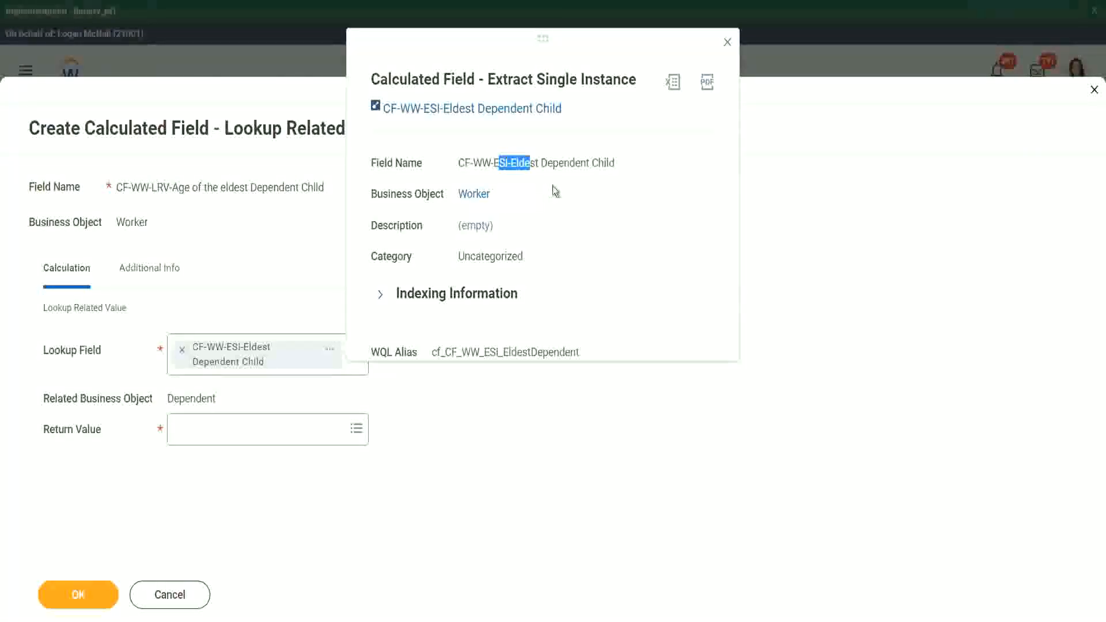
{"action": "left_click", "coordinate": [727, 41]}
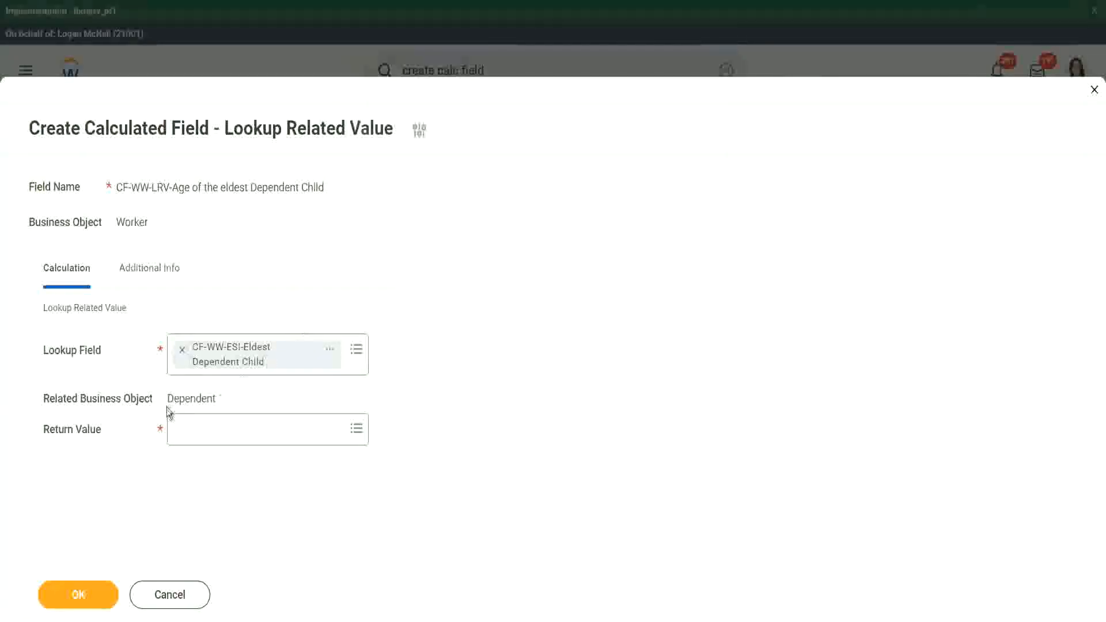
{"action": "left_click_drag", "start_coordinate": [168, 398], "coordinate": [216, 398]}
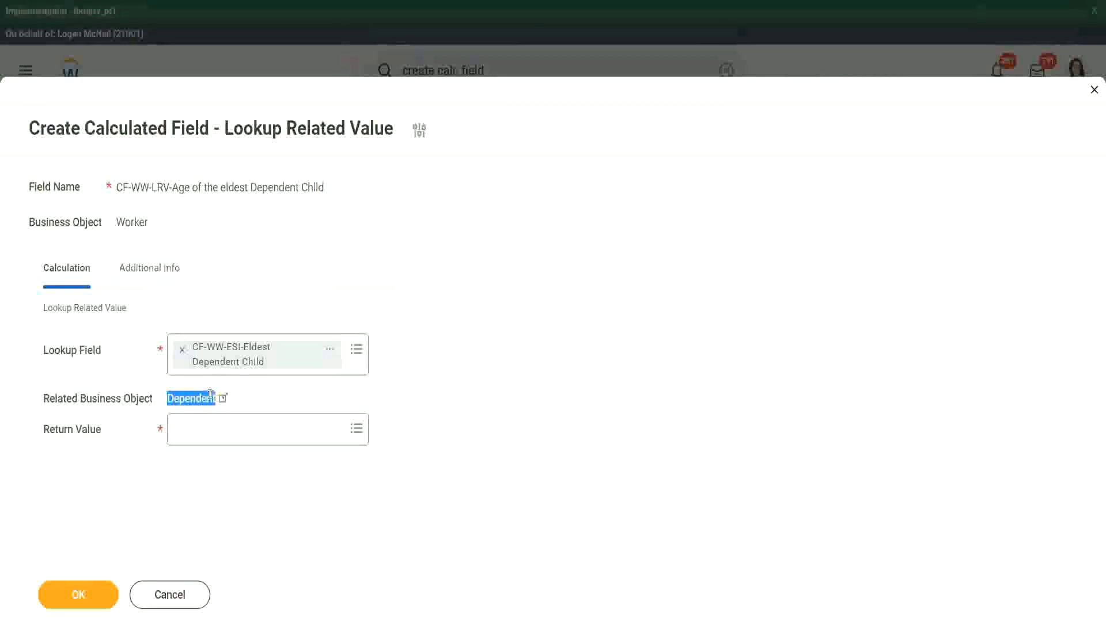
Step: Search for age and set the Return Value to the Age field, reviewing its field details
{"action": "left_click", "coordinate": [196, 432]}
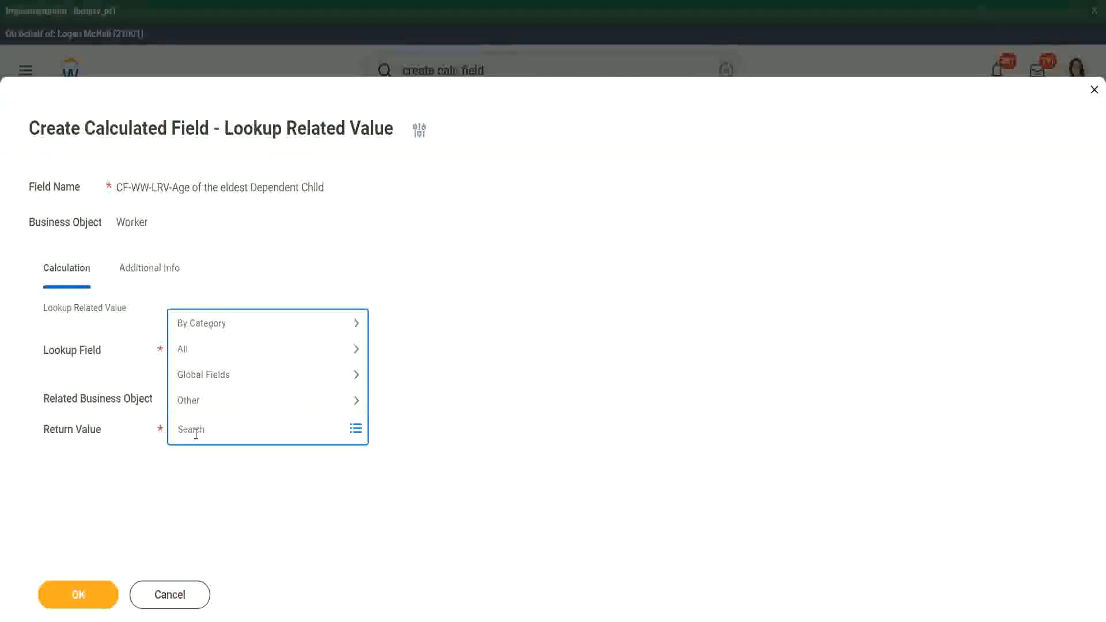
{"action": "key", "text": "Return"}
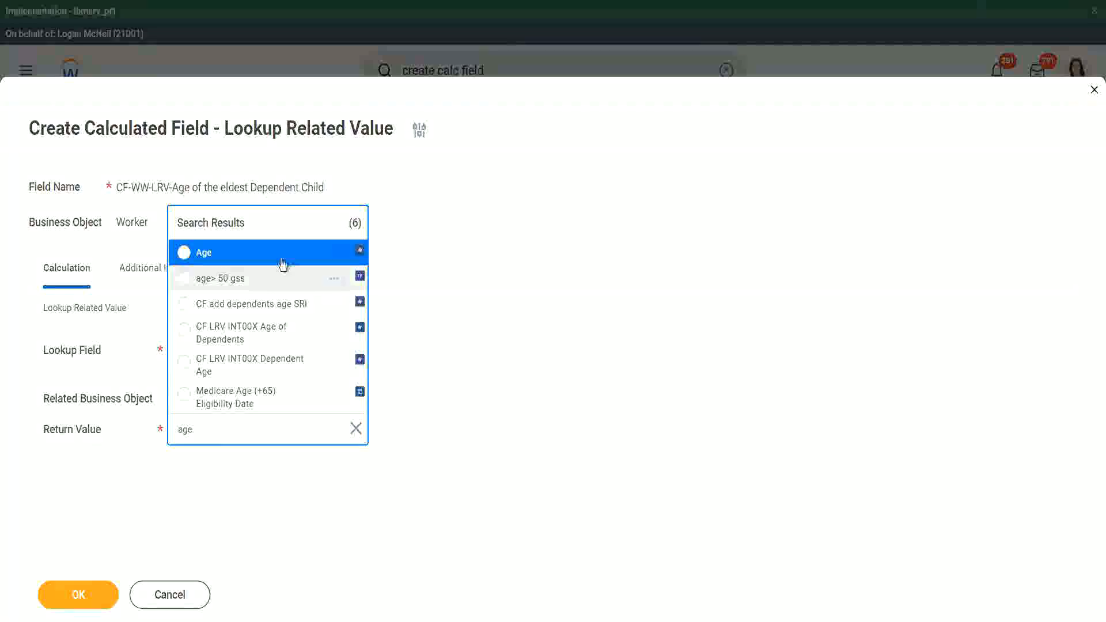
{"action": "left_click", "coordinate": [271, 251]}
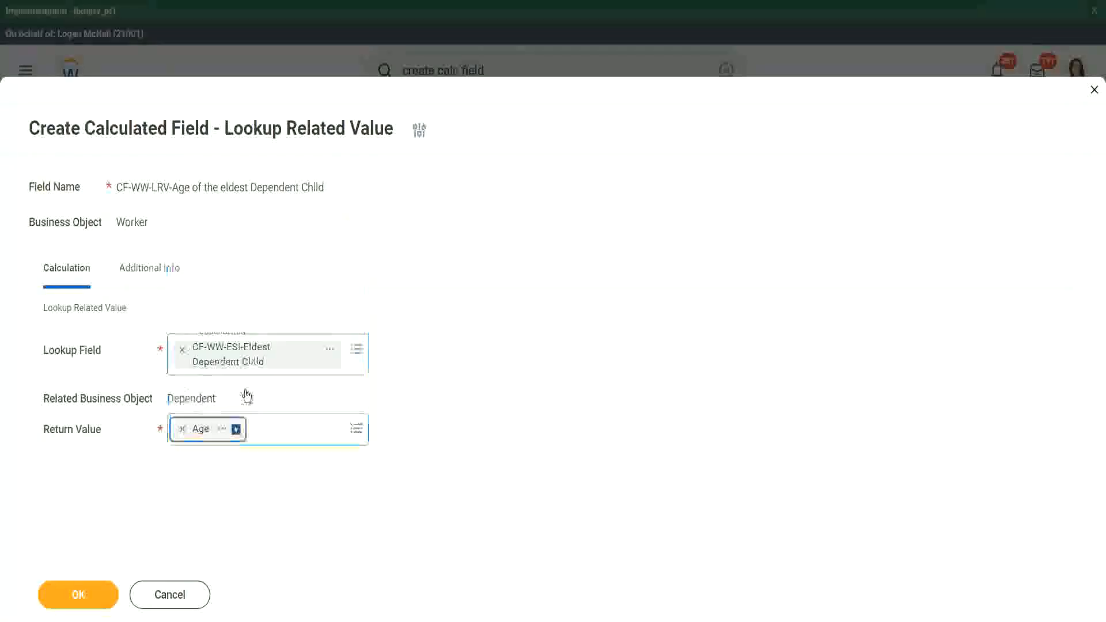
{"action": "left_click", "coordinate": [224, 431]}
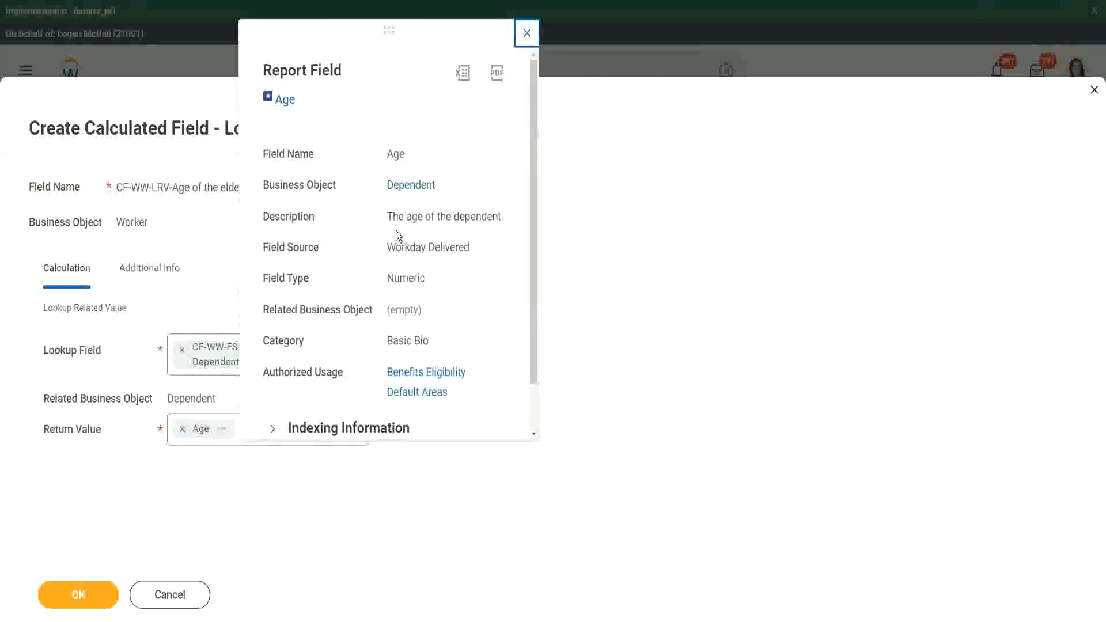
{"action": "left_click_drag", "start_coordinate": [387, 217], "coordinate": [503, 213]}
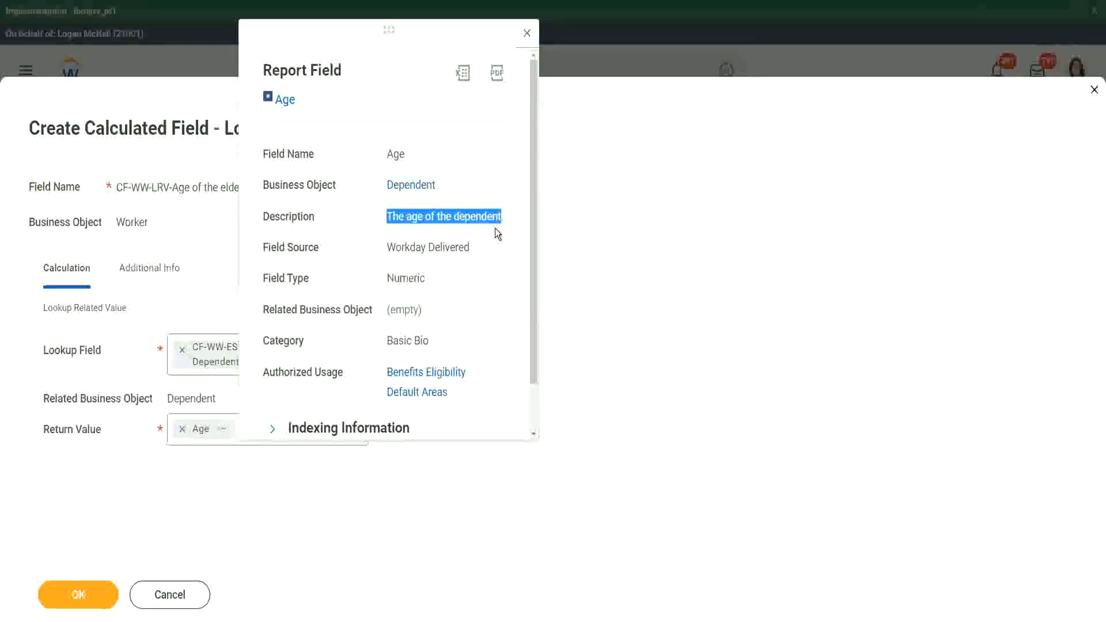
{"action": "left_click", "coordinate": [185, 247]}
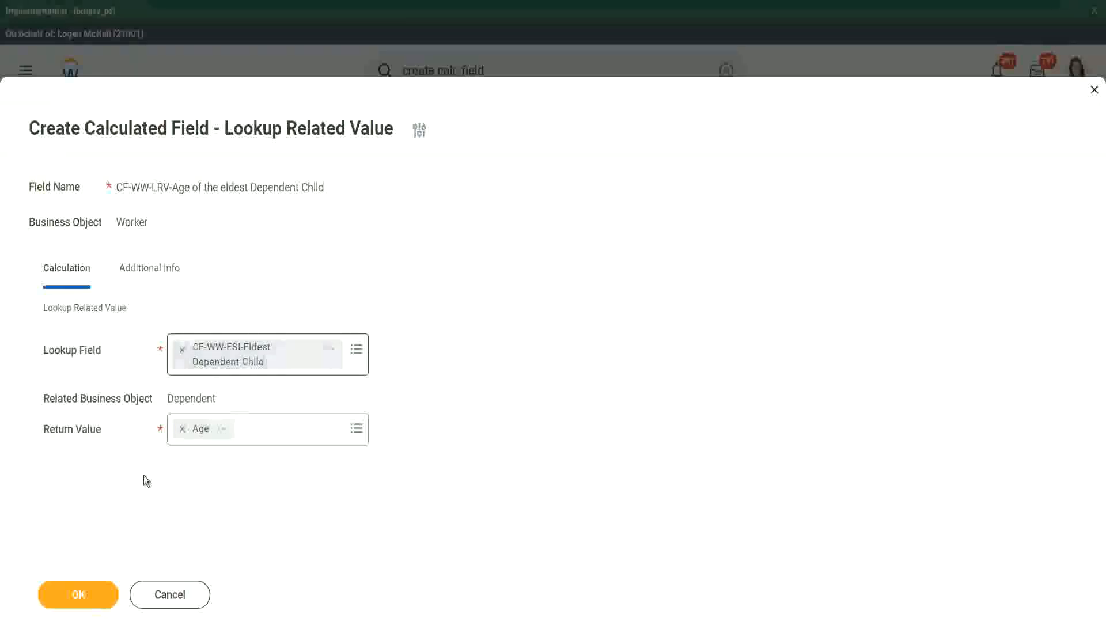
Step: Save the calculated field and copy its name from the confirmation page
{"action": "left_click", "coordinate": [62, 588]}
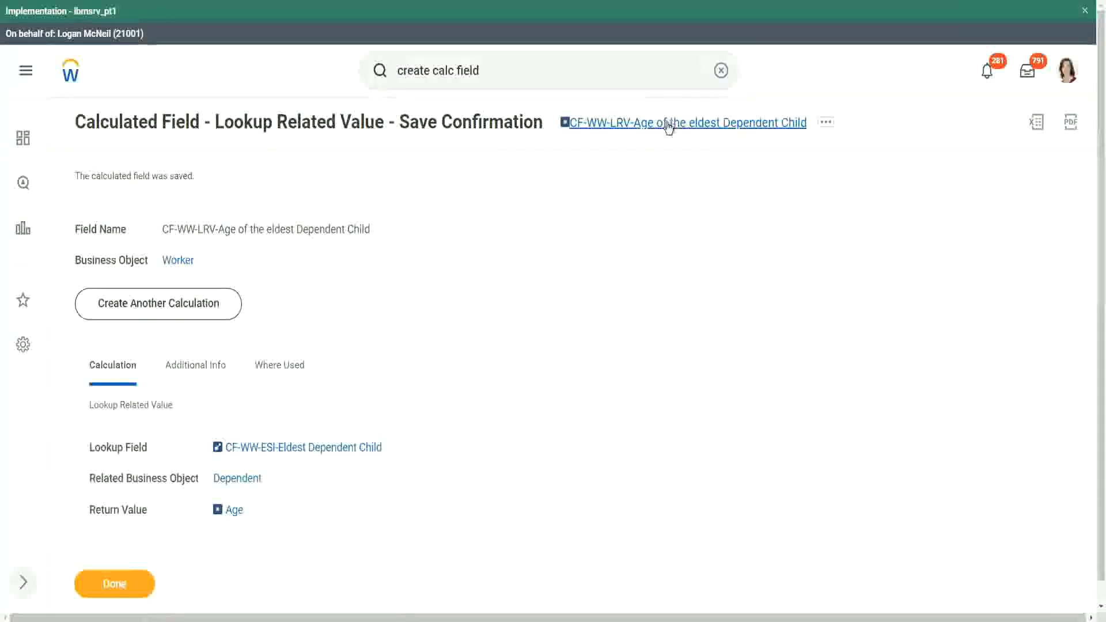
{"action": "right_click", "coordinate": [668, 124]}
{"action": "left_click", "coordinate": [701, 190]}
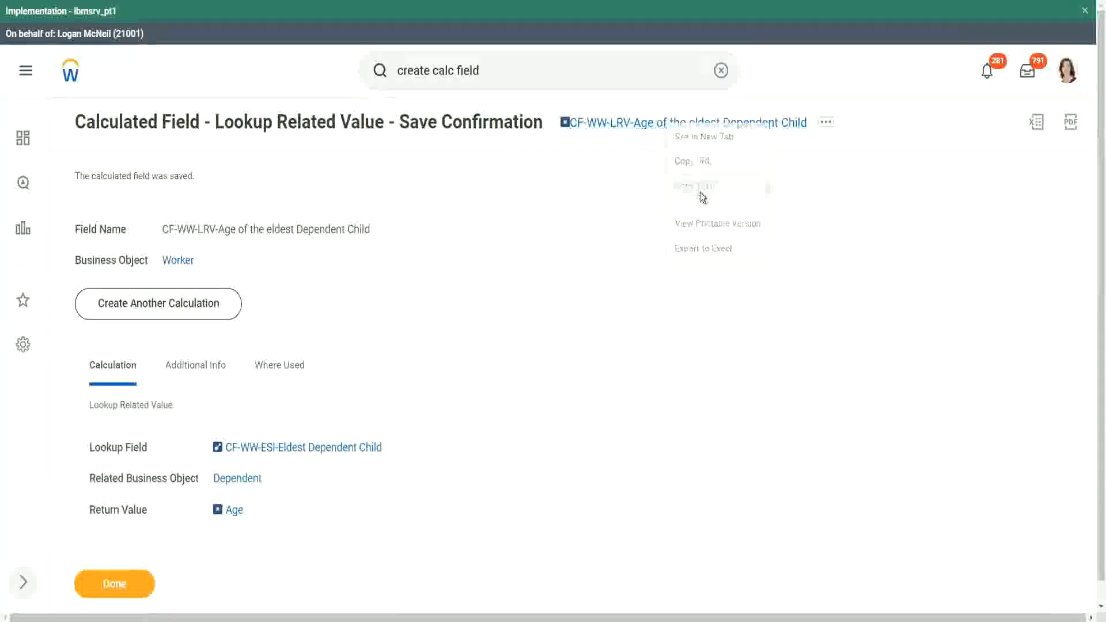
Step: Close the confirmation and open the WW Base Pay Details custom report for editing
{"action": "left_click", "coordinate": [117, 585]}
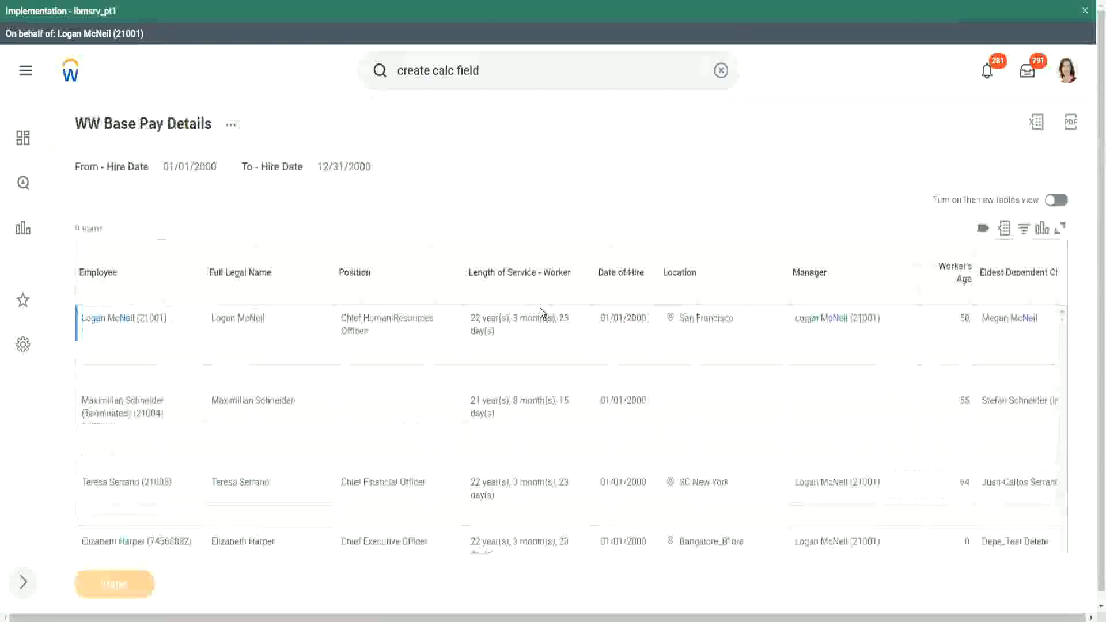
{"action": "left_click", "coordinate": [230, 128]}
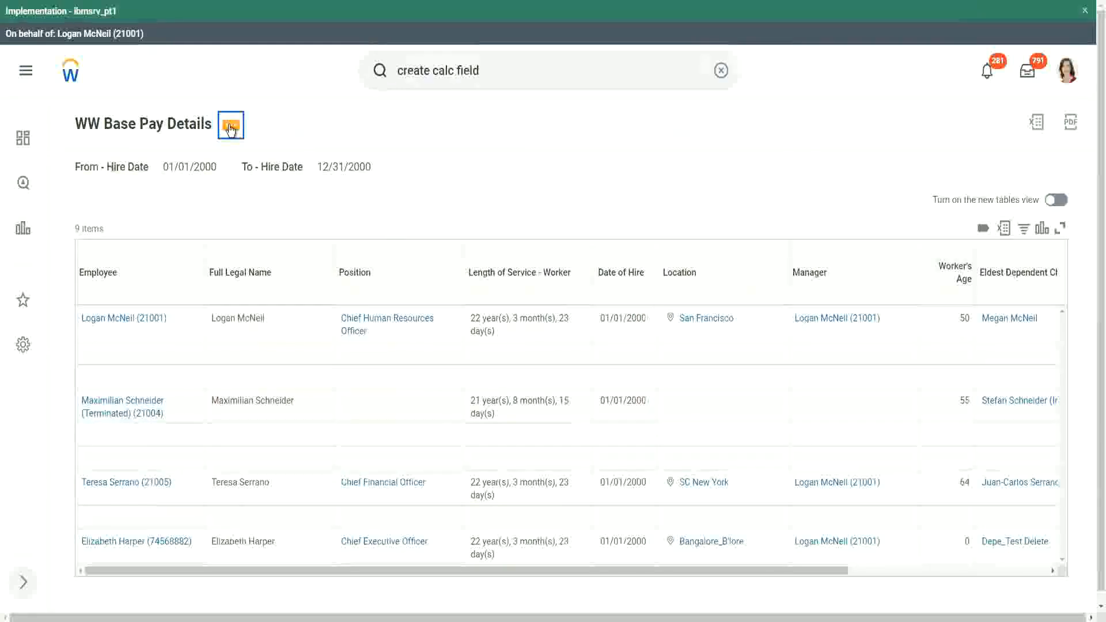
{"action": "left_click", "coordinate": [230, 128]}
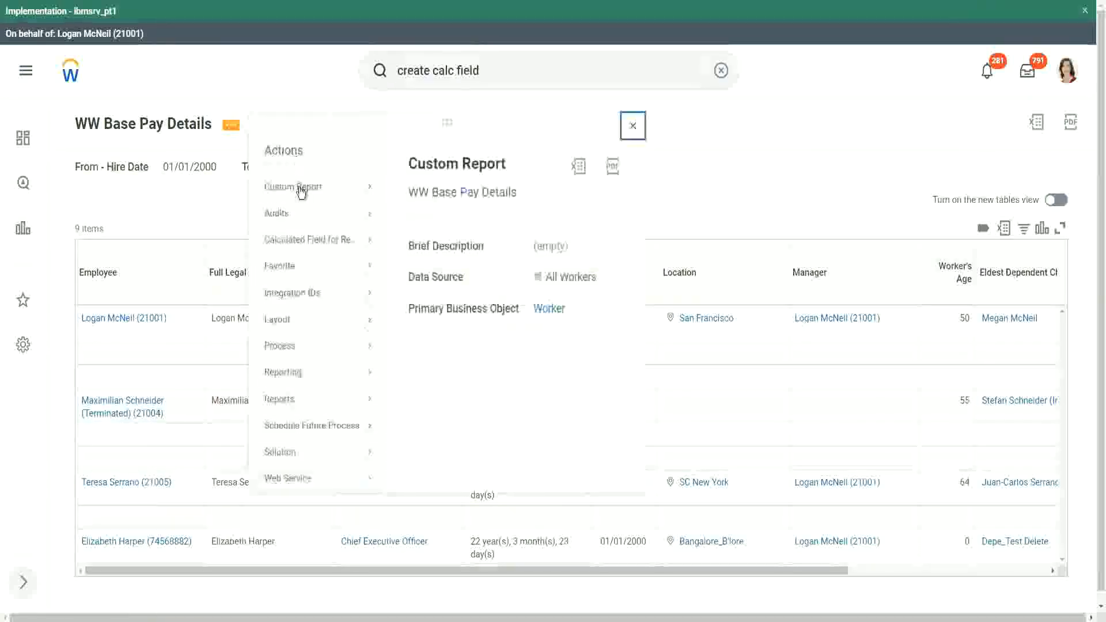
{"action": "mouse_move", "coordinate": [301, 192]}
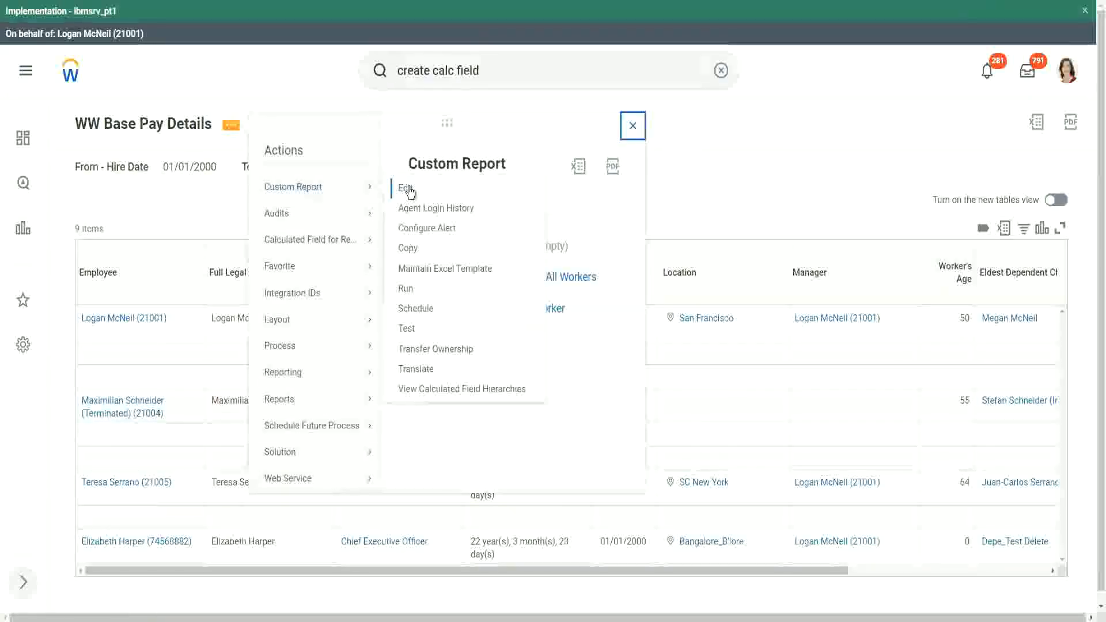
{"action": "left_click", "coordinate": [407, 189]}
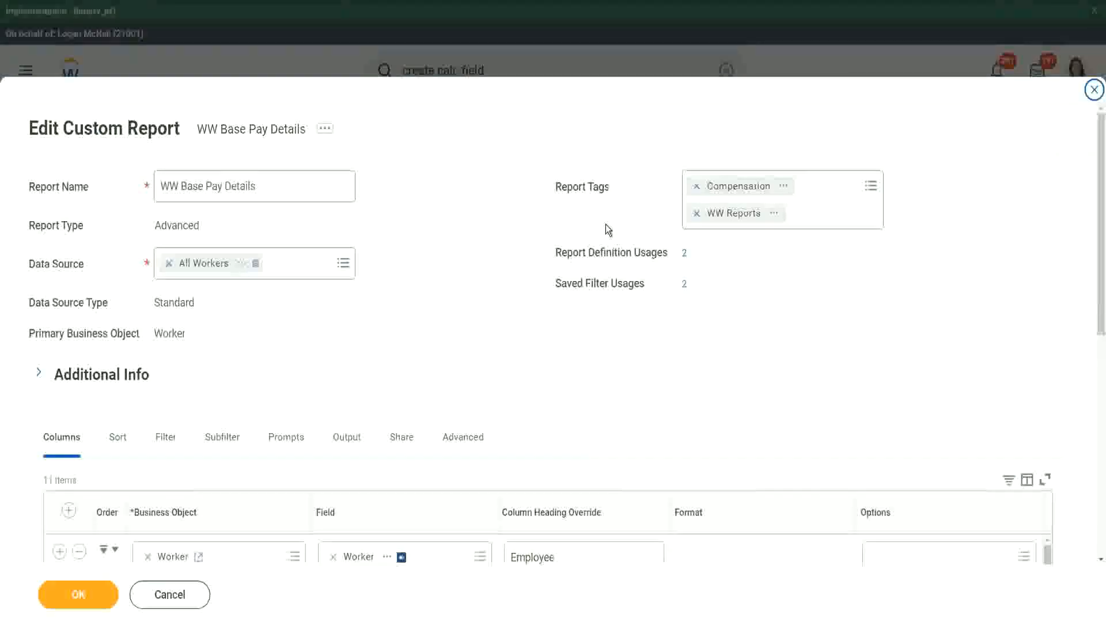
Step: Insert a column after Eldest Dependent Child using the CF-WW-LRV-Age of the eldest Dependent Child field
{"action": "scroll", "coordinate": [310, 347], "scroll_direction": "down", "scroll_amount": 8}
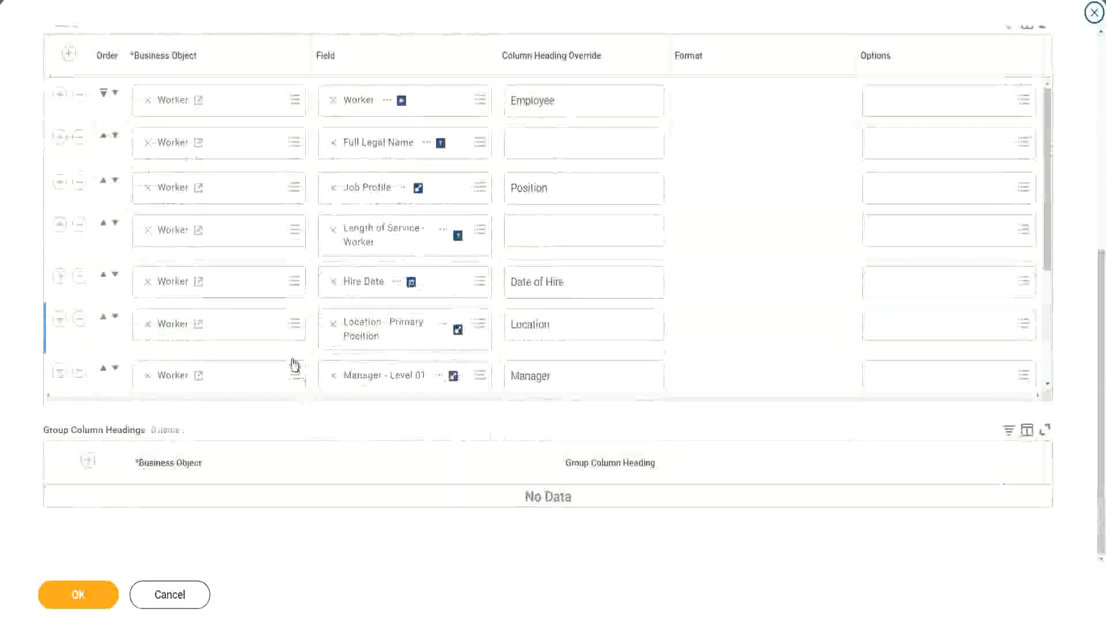
{"action": "scroll", "coordinate": [306, 298], "scroll_direction": "down", "scroll_amount": 3}
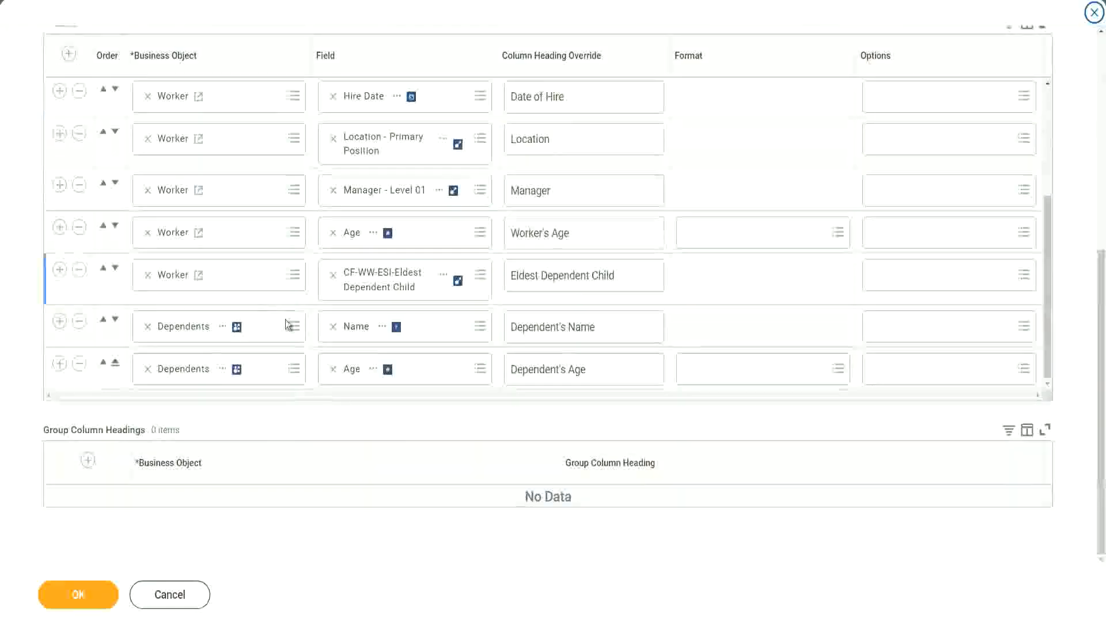
{"action": "left_click", "coordinate": [60, 270]}
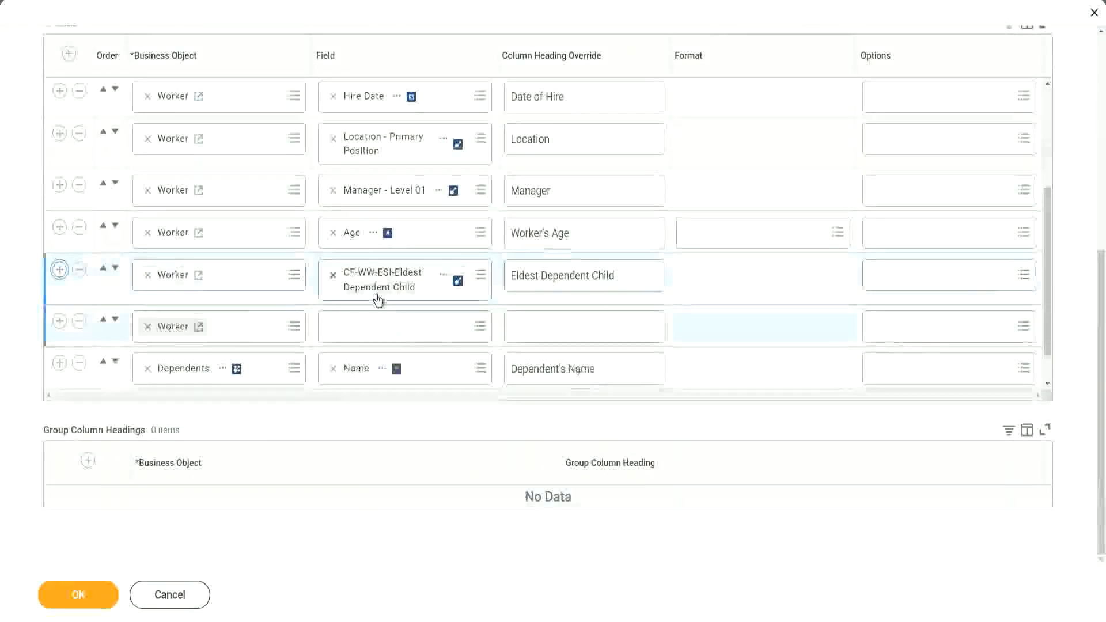
{"action": "left_click", "coordinate": [363, 337]}
{"action": "type", "text": "Age of the eldest Dependent Child"}
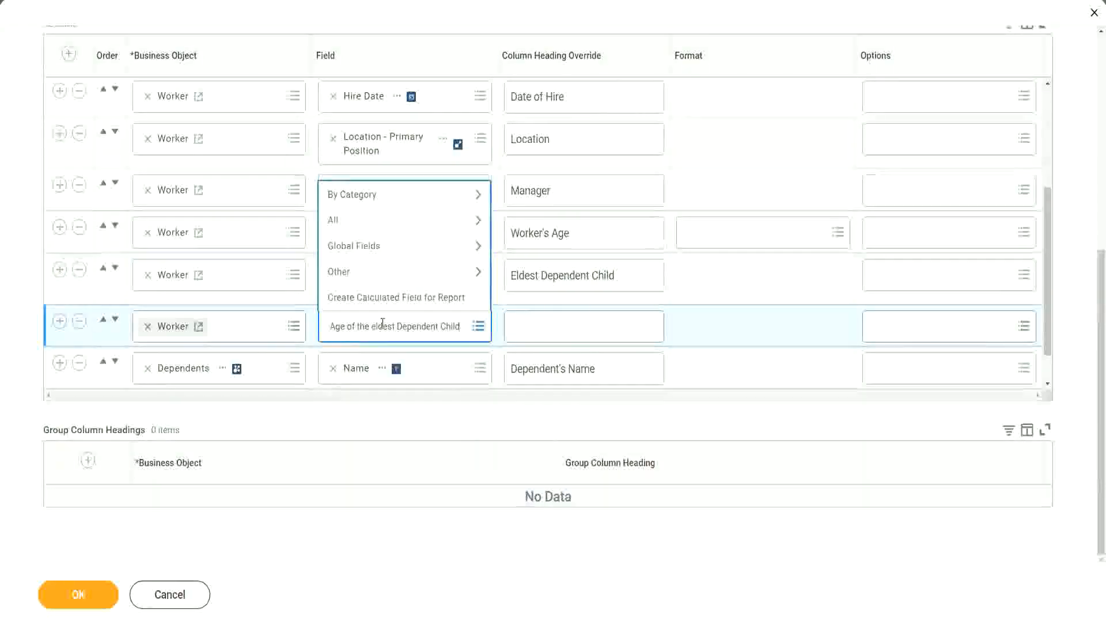
{"action": "key", "text": "Return"}
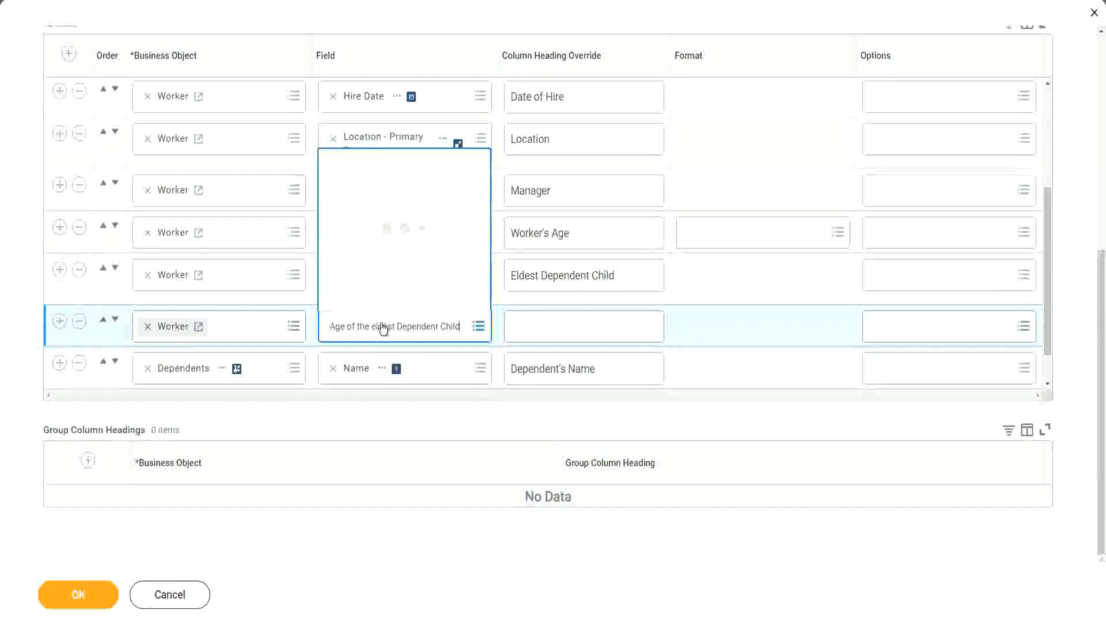
Step: Set the new column's heading to Age of the Eldest Dependent Child and save the report
{"action": "left_click", "coordinate": [557, 321]}
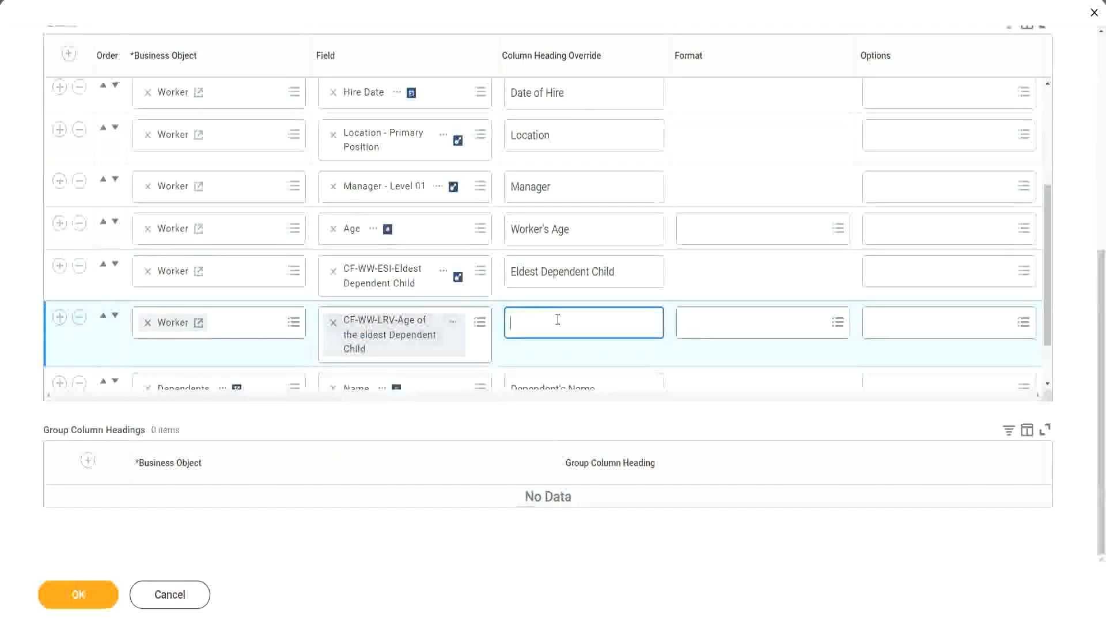
{"action": "type", "text": "Age of"}
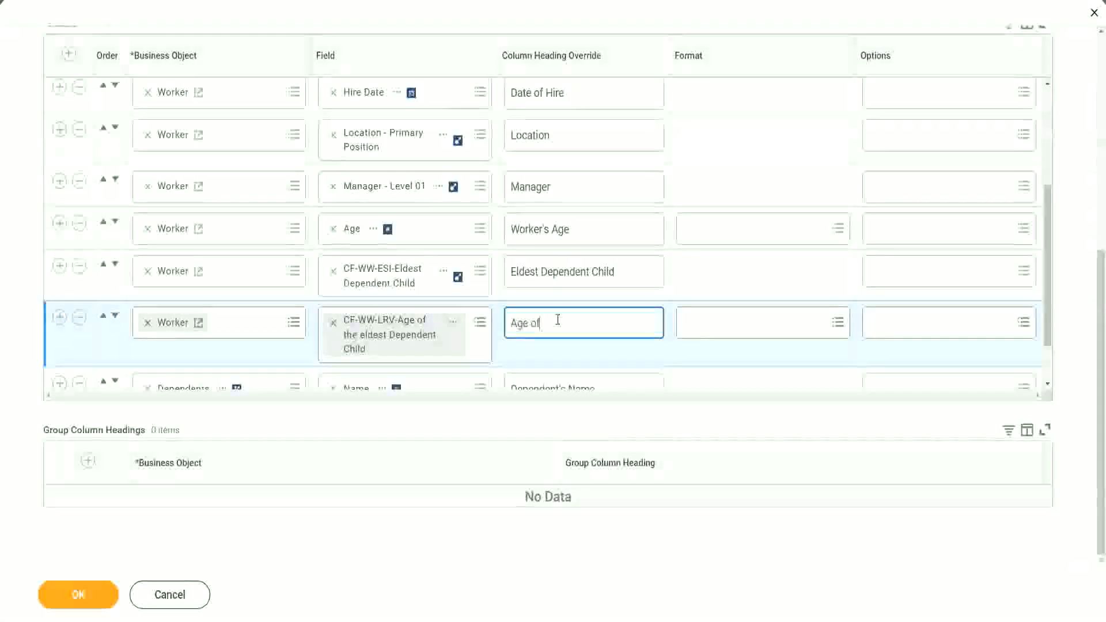
{"action": "type", "text": " the Eld"}
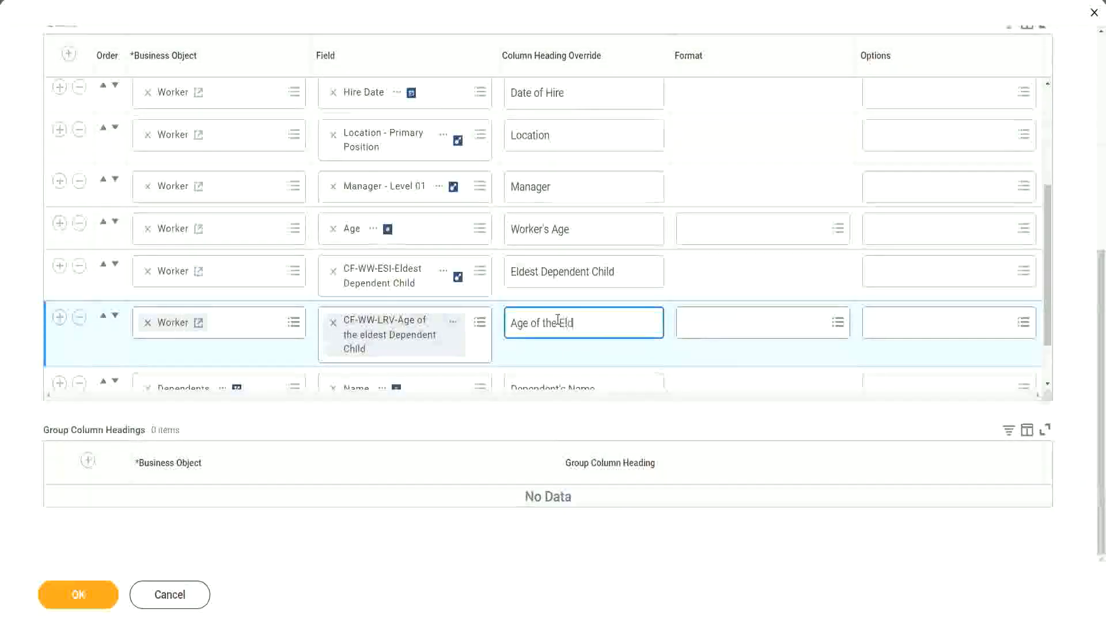
{"action": "type", "text": "est Dependen"}
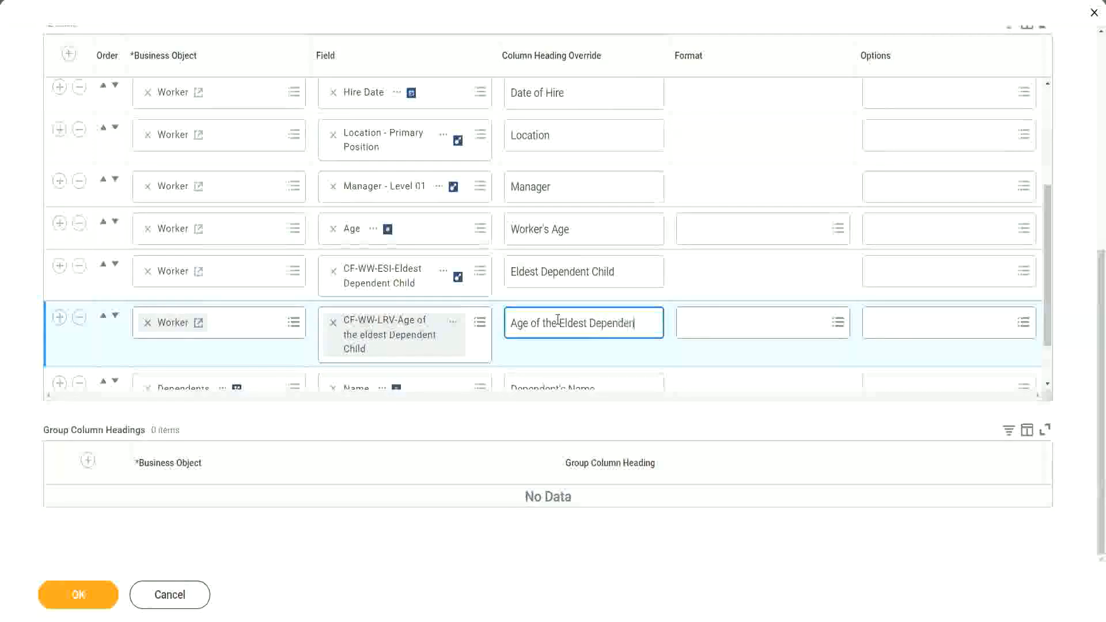
{"action": "type", "text": "t Child"}
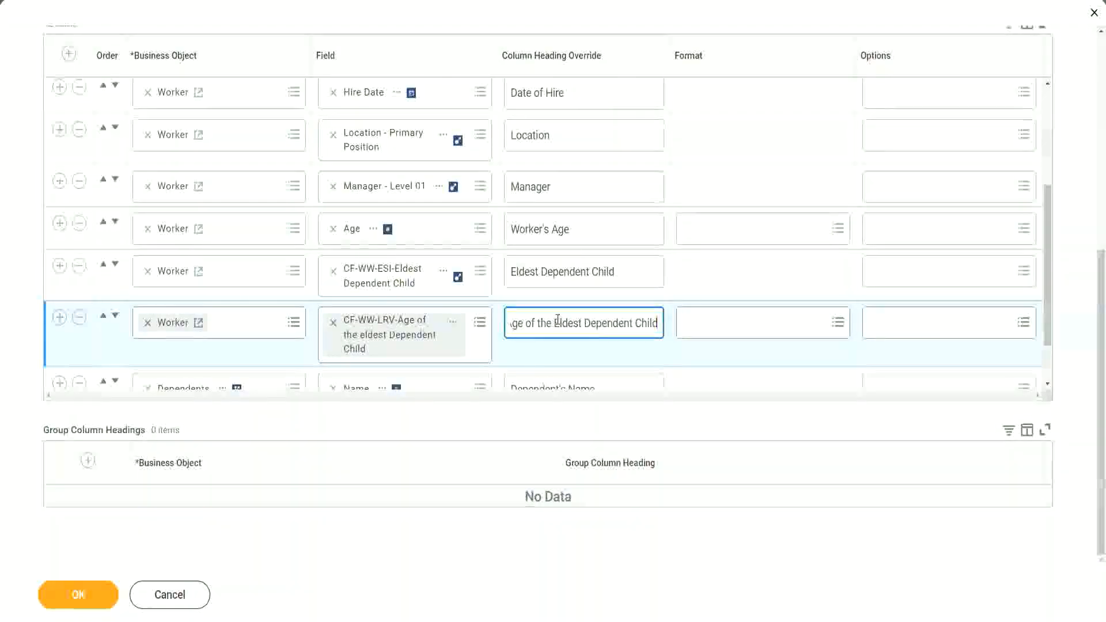
{"action": "left_click", "coordinate": [67, 603]}
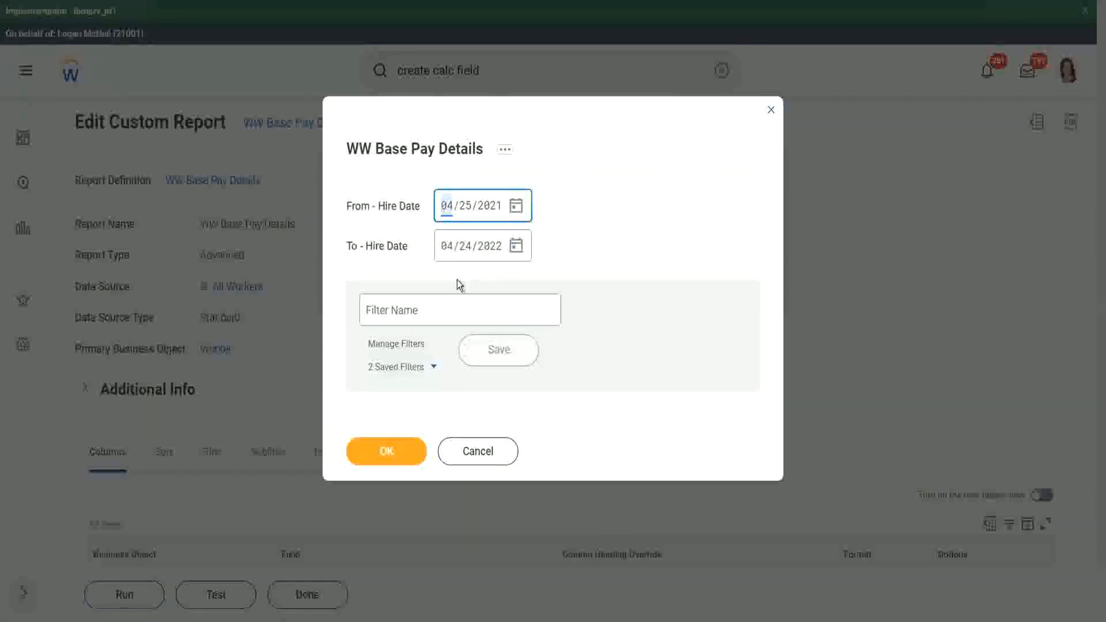
Step: Set the report's hire date prompts to run from 01/01/2000 to 12/31/2000
{"action": "type", "text": "01/01/20"}
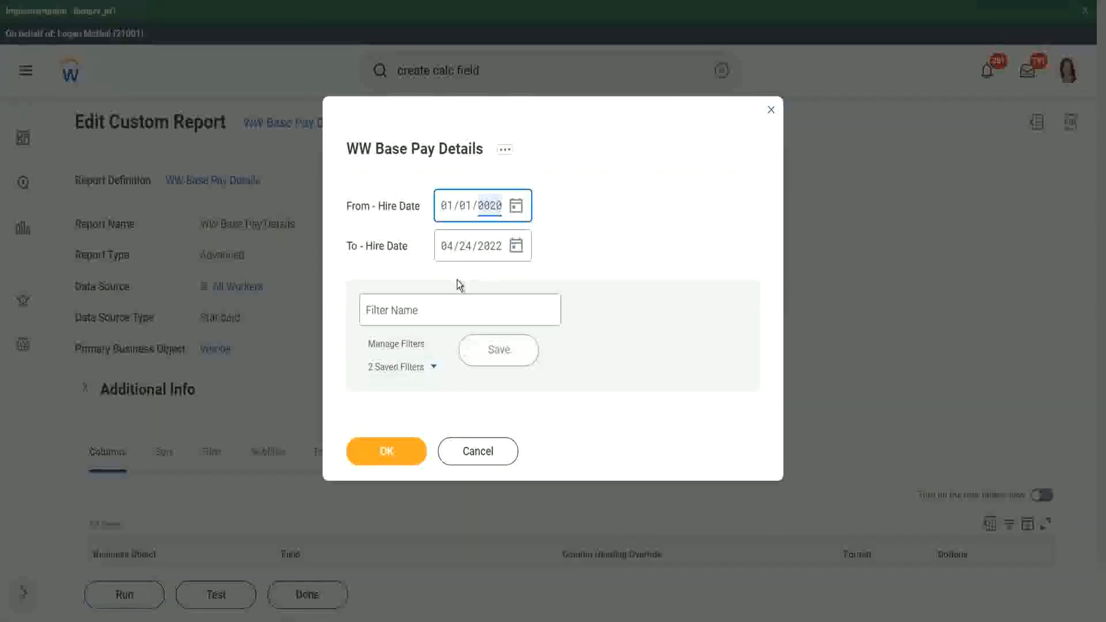
{"action": "type", "text": "00"}
{"action": "key", "text": "Tab"}
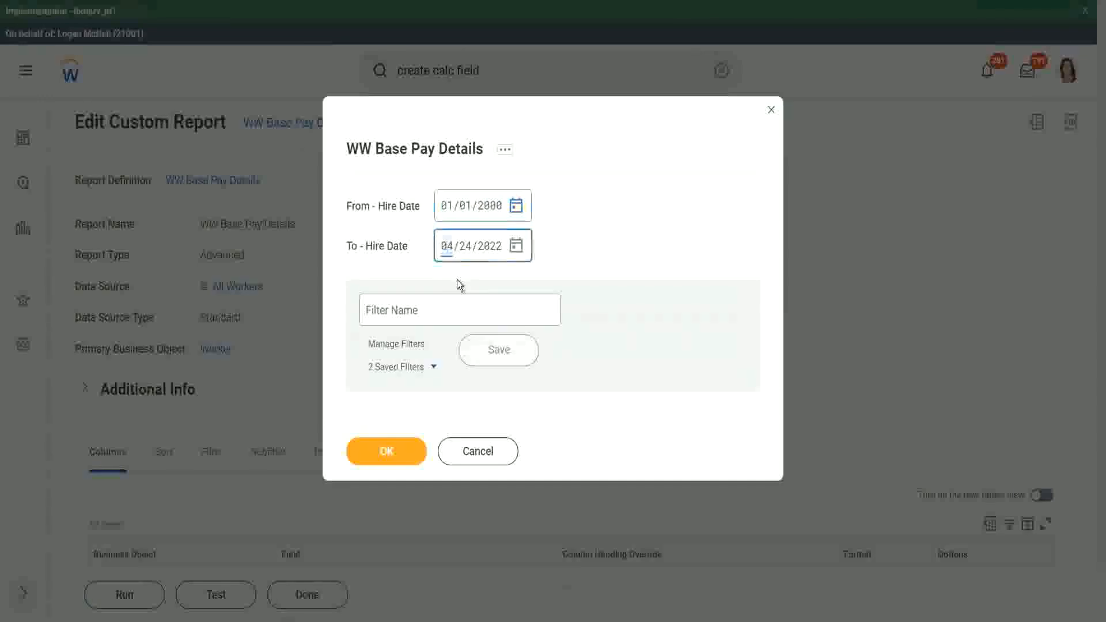
{"action": "type", "text": "12/31/2"}
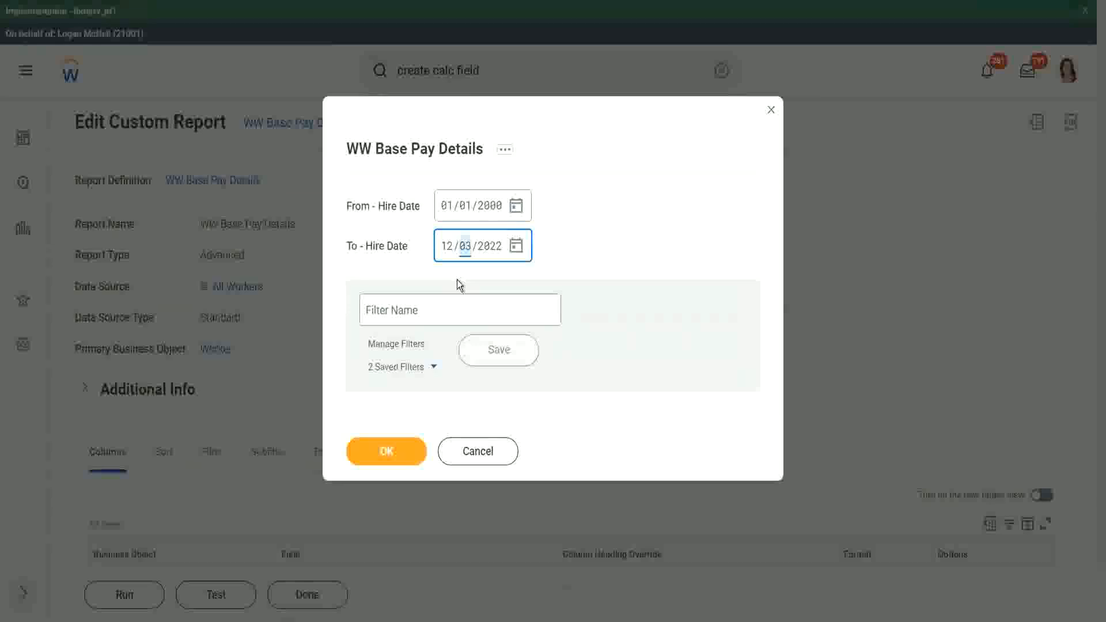
{"action": "type", "text": "000"}
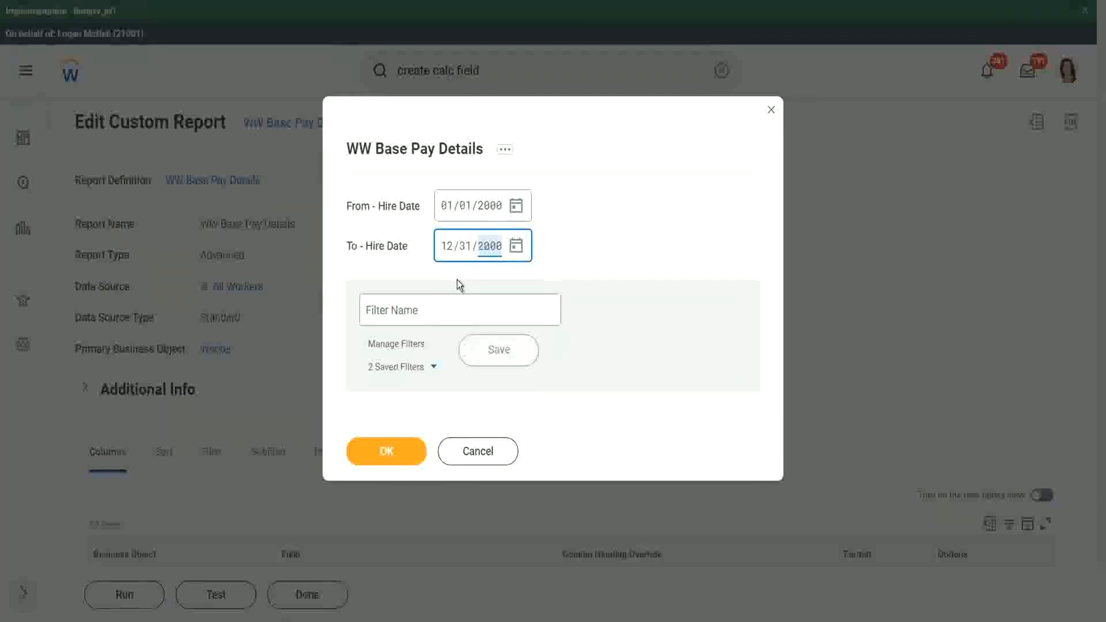
Step: Save these prompt values as a filter named 2000 and run the report
{"action": "left_click", "coordinate": [425, 308]}
{"action": "type", "text": "2000"}
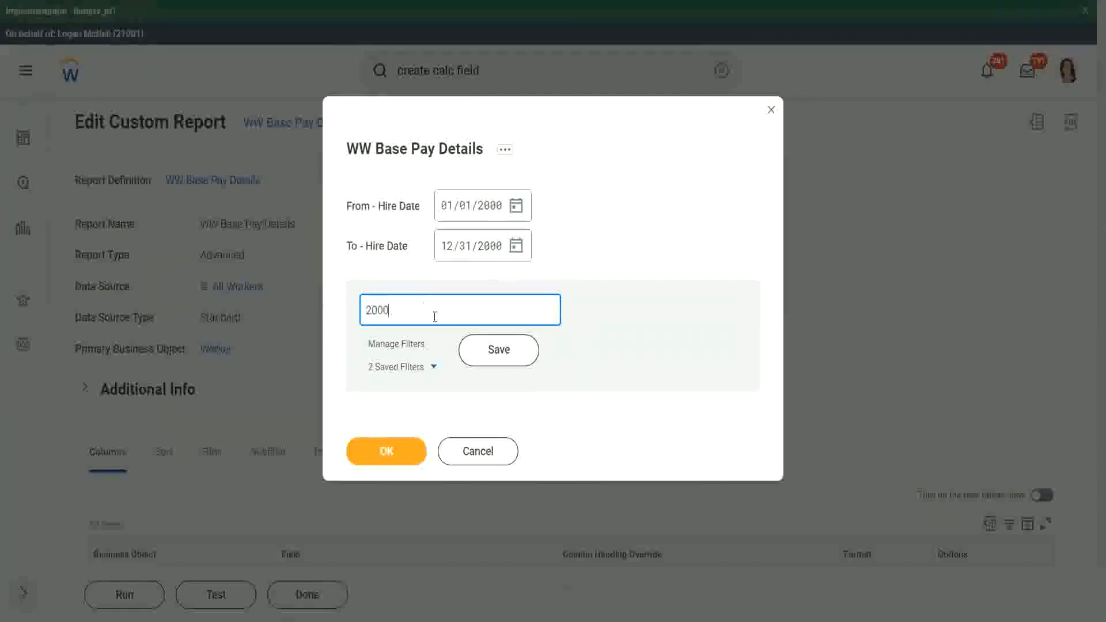
{"action": "left_click", "coordinate": [492, 348]}
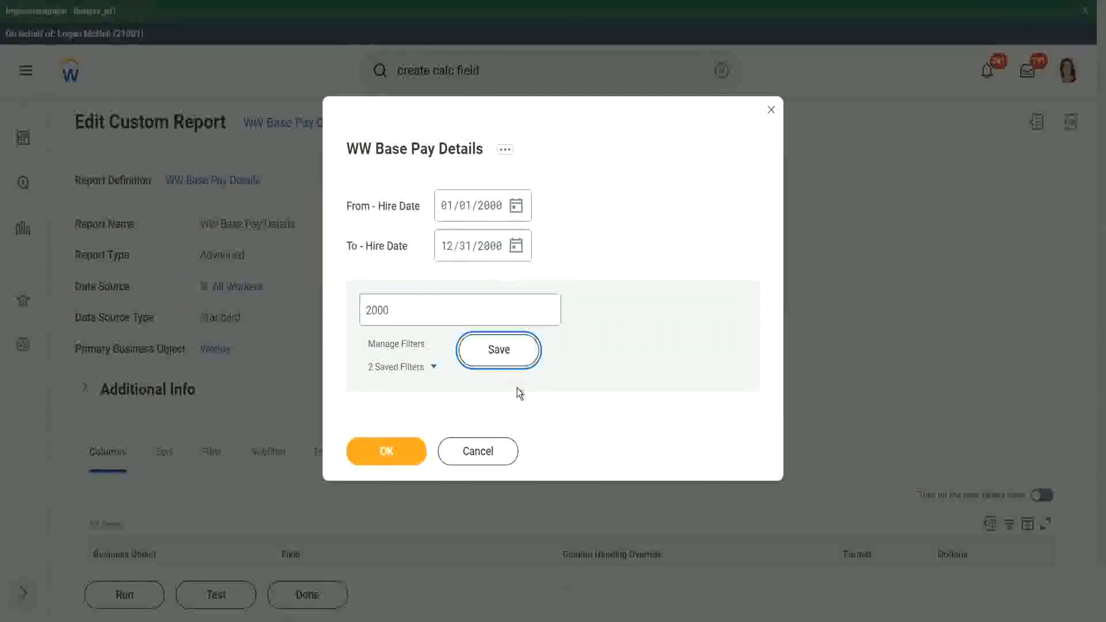
{"action": "left_click", "coordinate": [383, 452]}
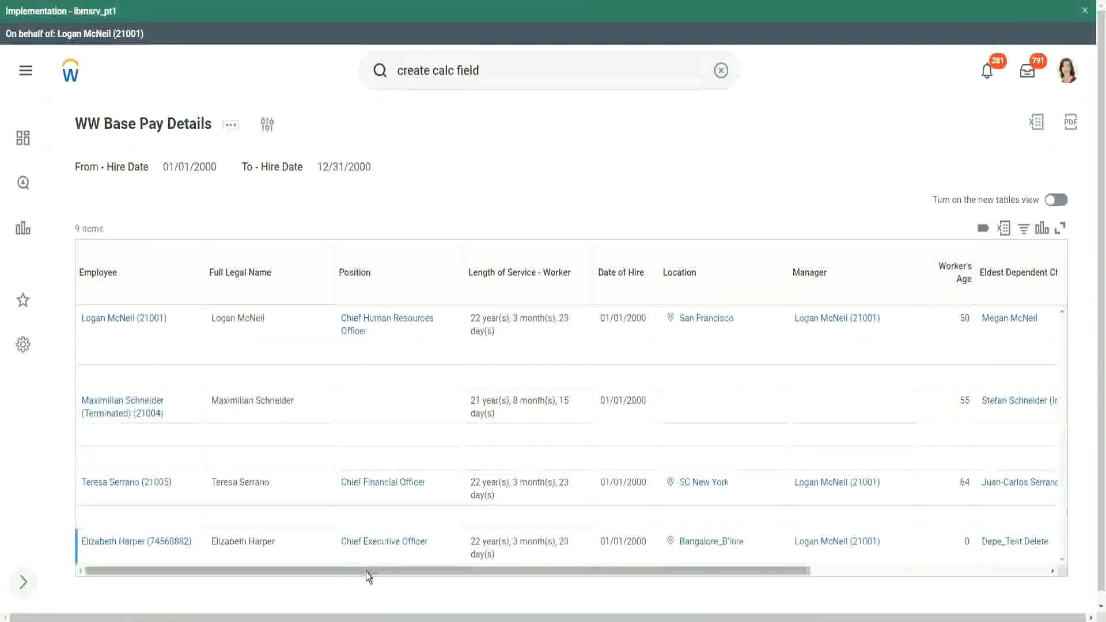
Step: Compare each worker's Age of the Eldest Dependent Child value against the ages listed under Dependents
{"action": "left_click_drag", "start_coordinate": [367, 571], "coordinate": [668, 587]}
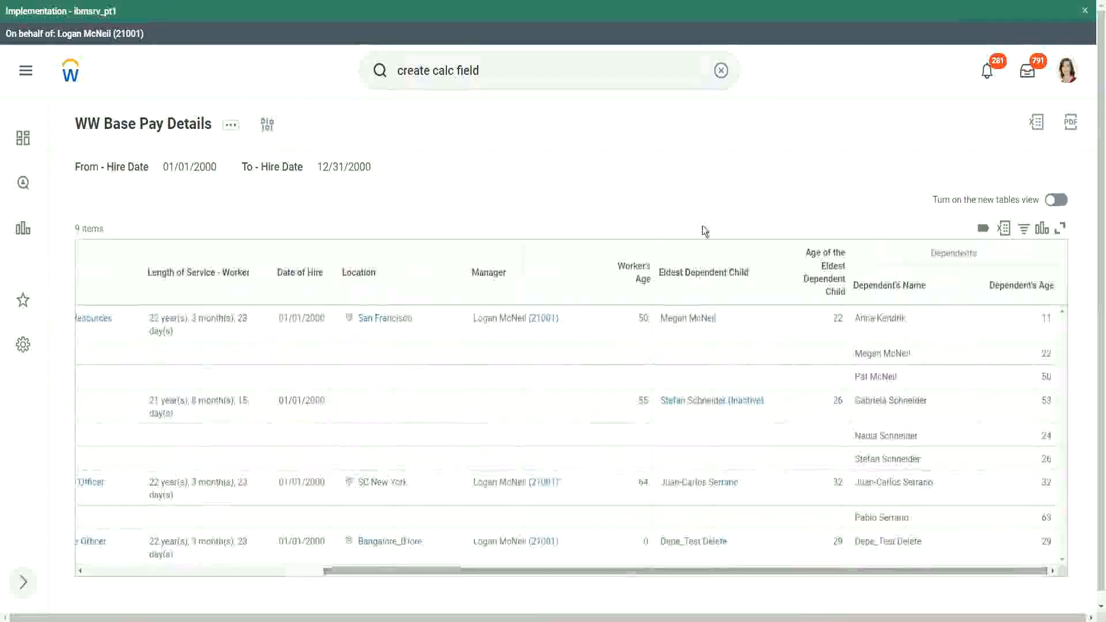
{"action": "double_click", "coordinate": [835, 317]}
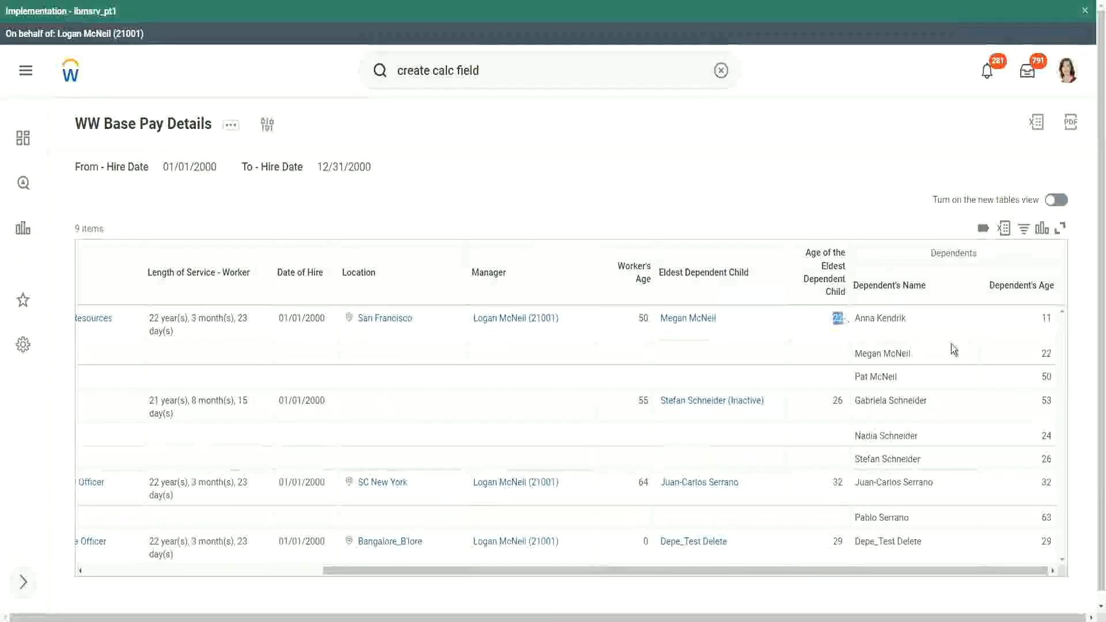
{"action": "double_click", "coordinate": [1045, 353]}
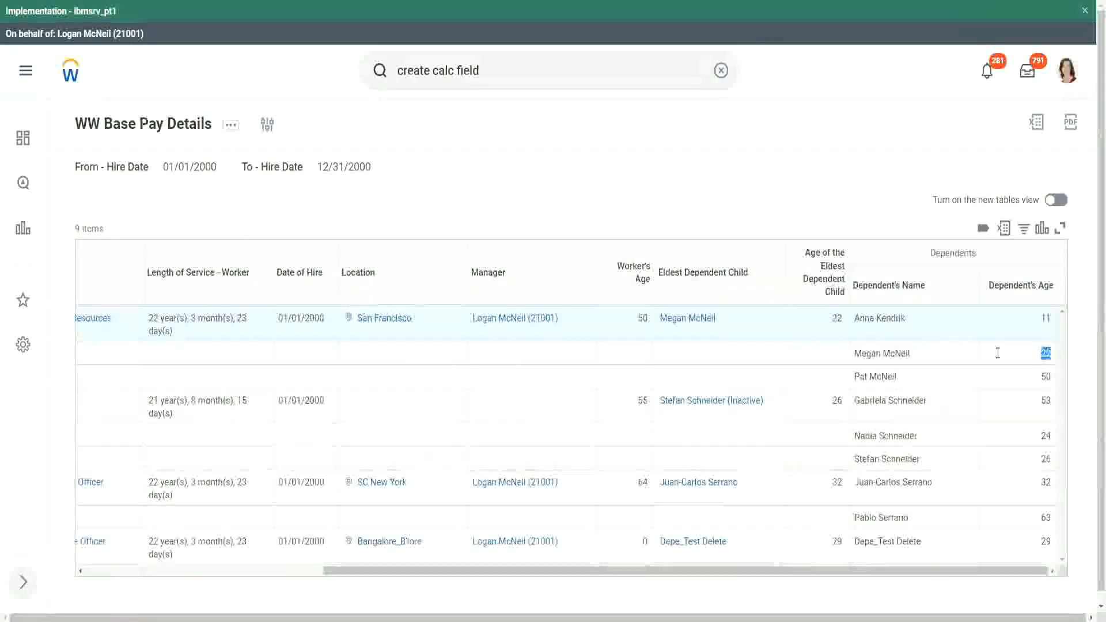
{"action": "double_click", "coordinate": [836, 318]}
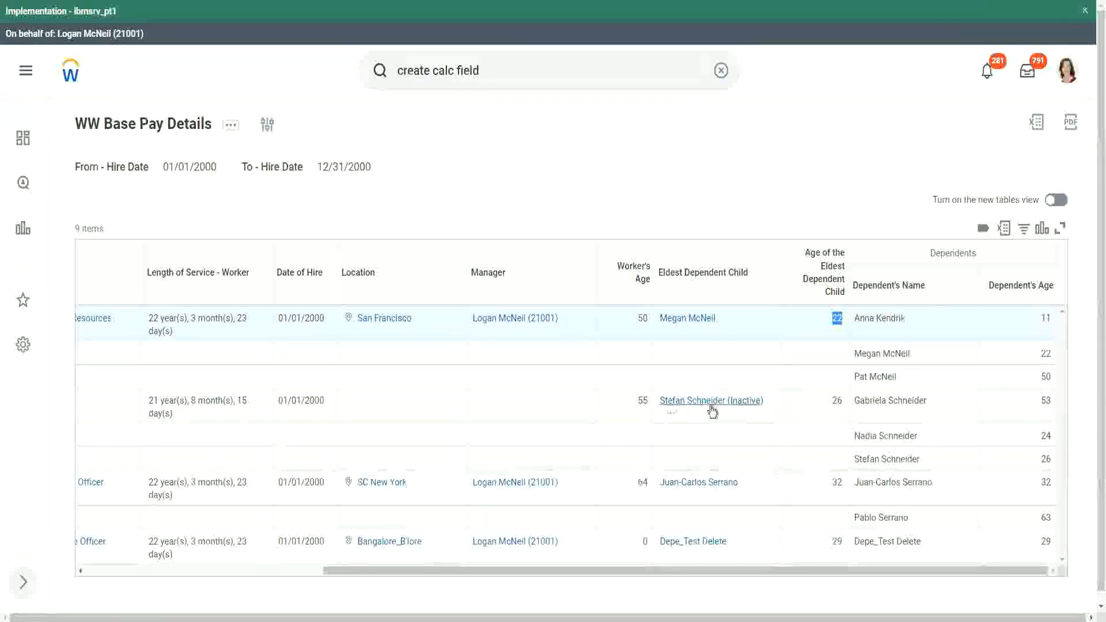
{"action": "double_click", "coordinate": [836, 400]}
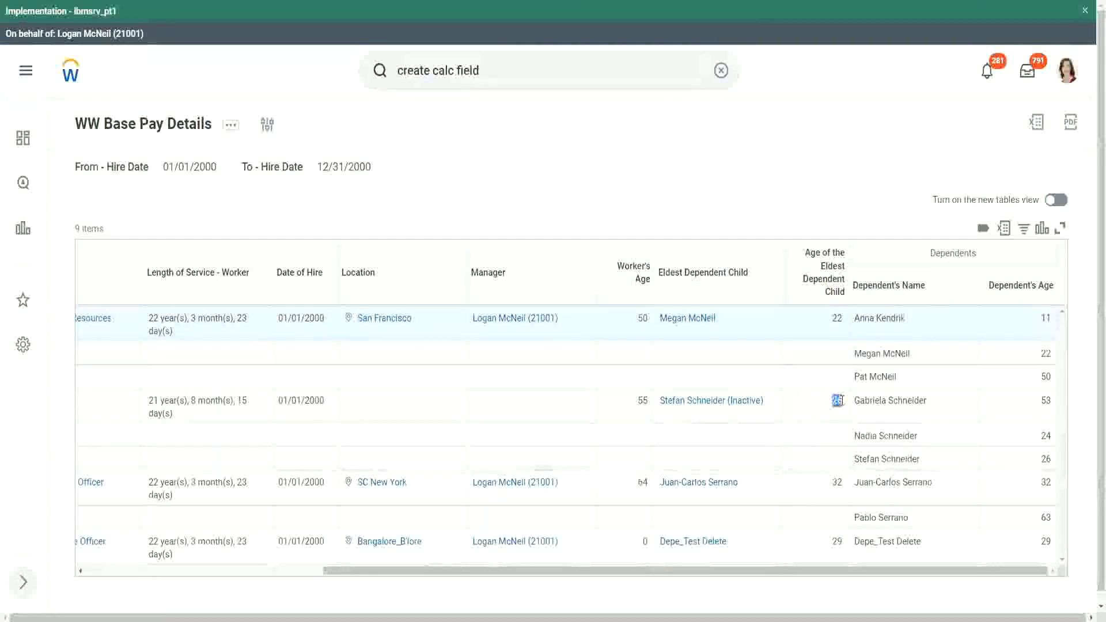
{"action": "double_click", "coordinate": [836, 483]}
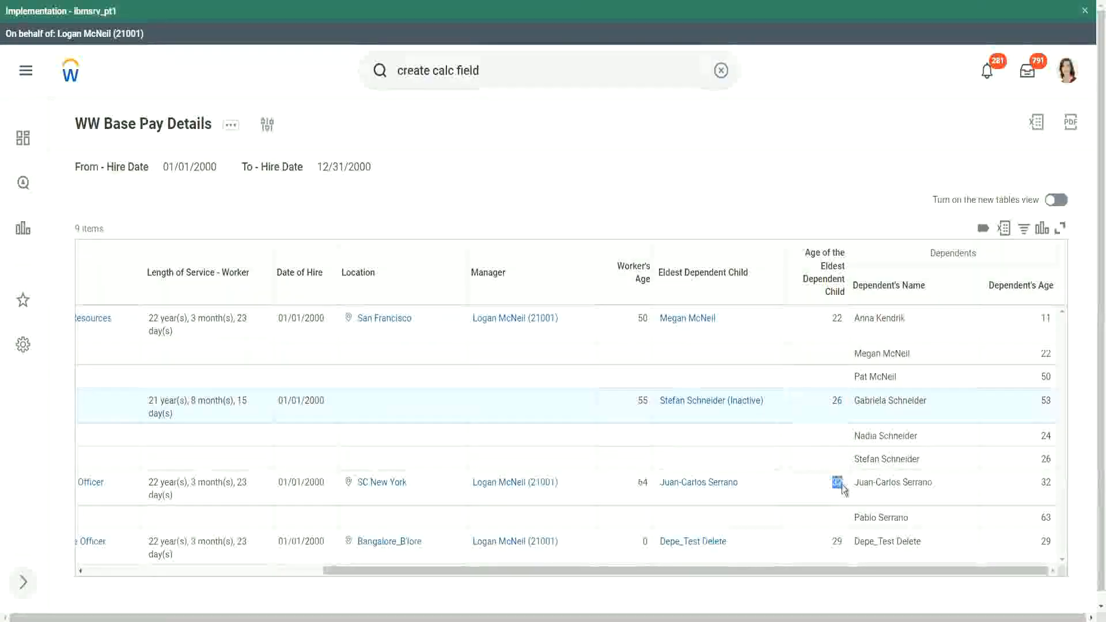
{"action": "double_click", "coordinate": [1045, 482]}
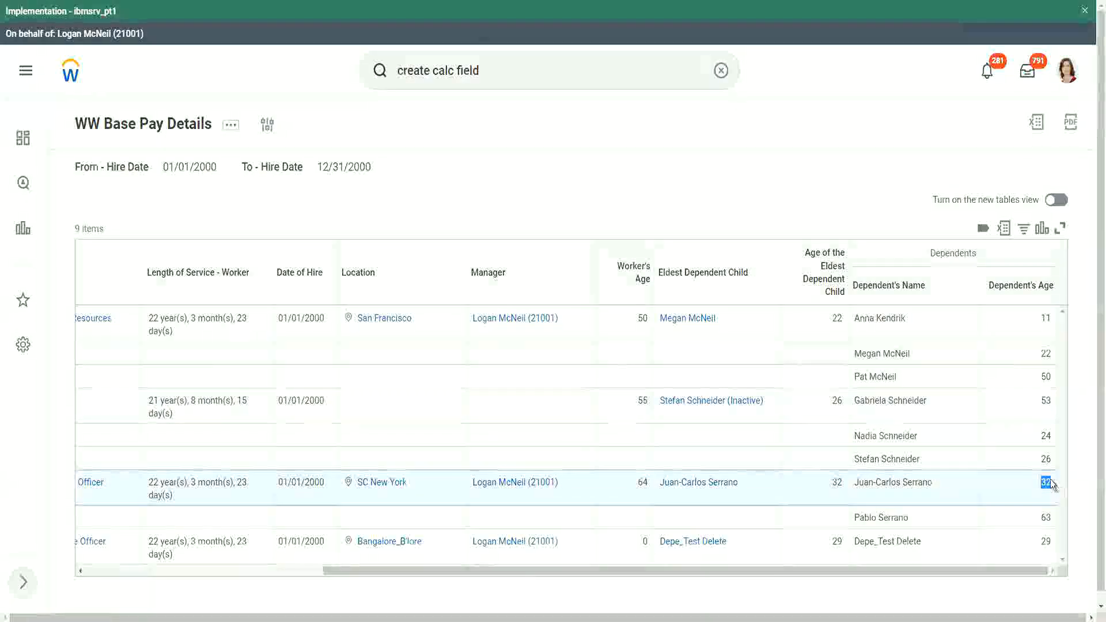
{"action": "double_click", "coordinate": [837, 541]}
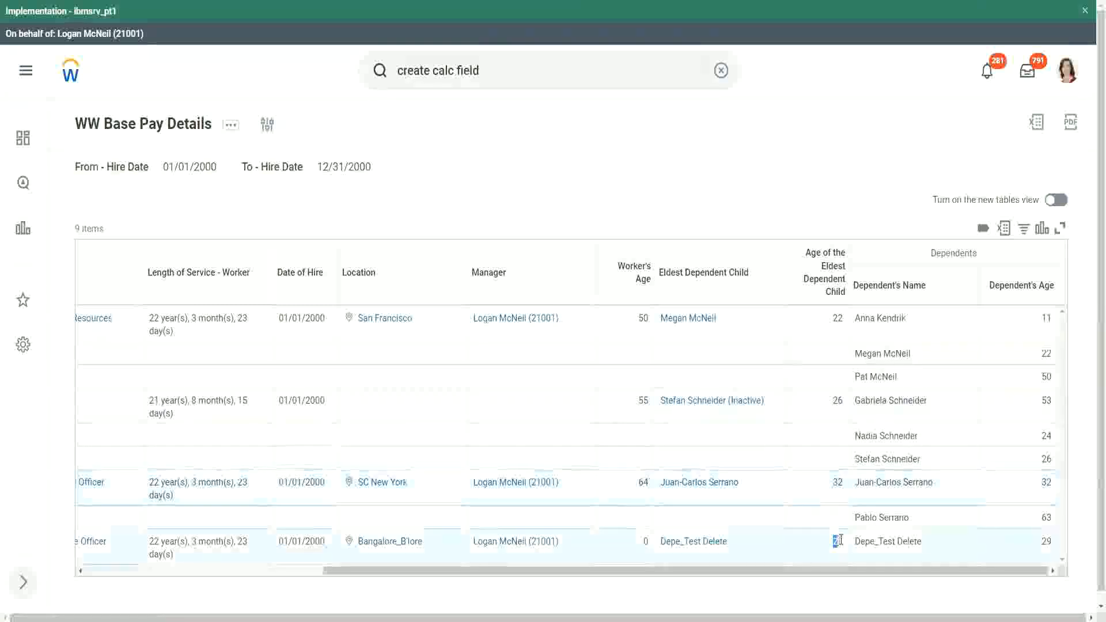
{"action": "double_click", "coordinate": [1046, 542]}
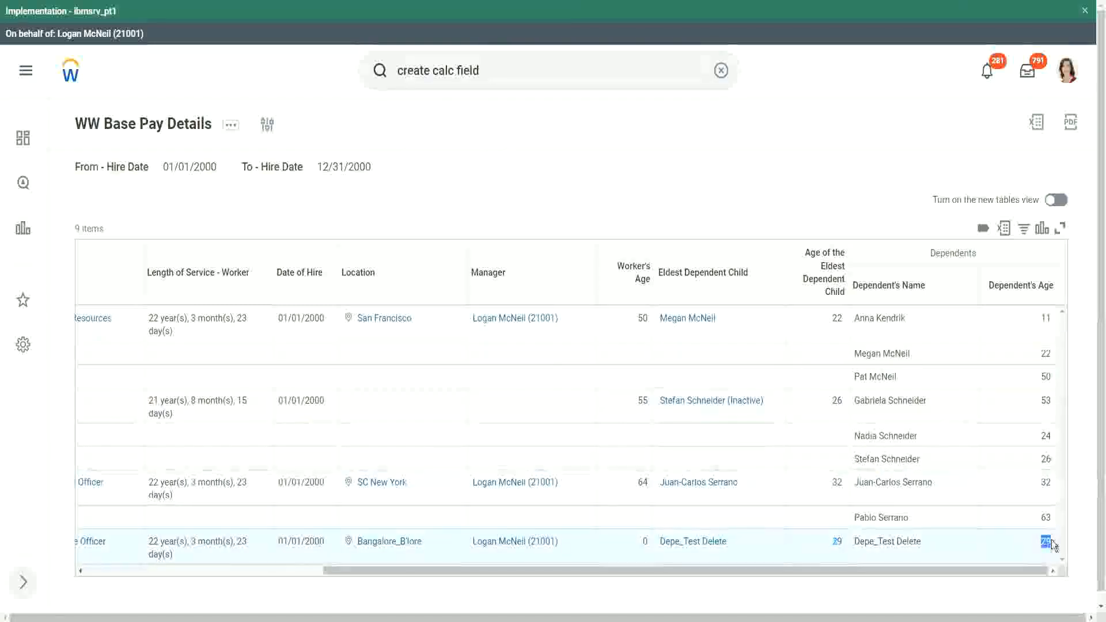
{"action": "left_click", "coordinate": [831, 176]}
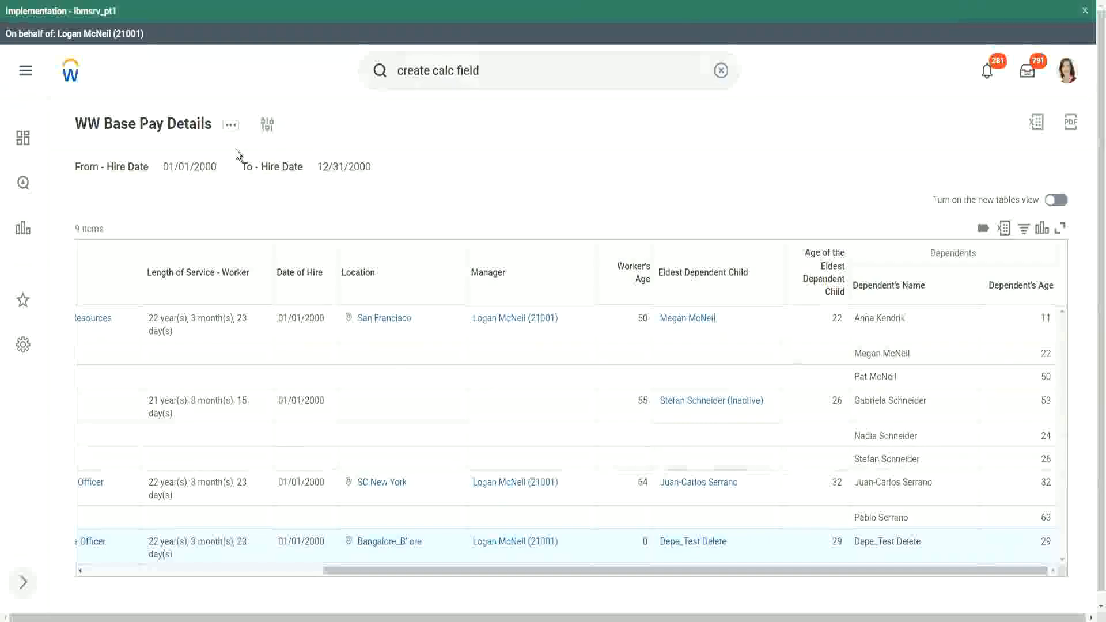
Step: Open the WW Base Pay Details report definition for editing from its related actions
{"action": "left_click", "coordinate": [231, 126]}
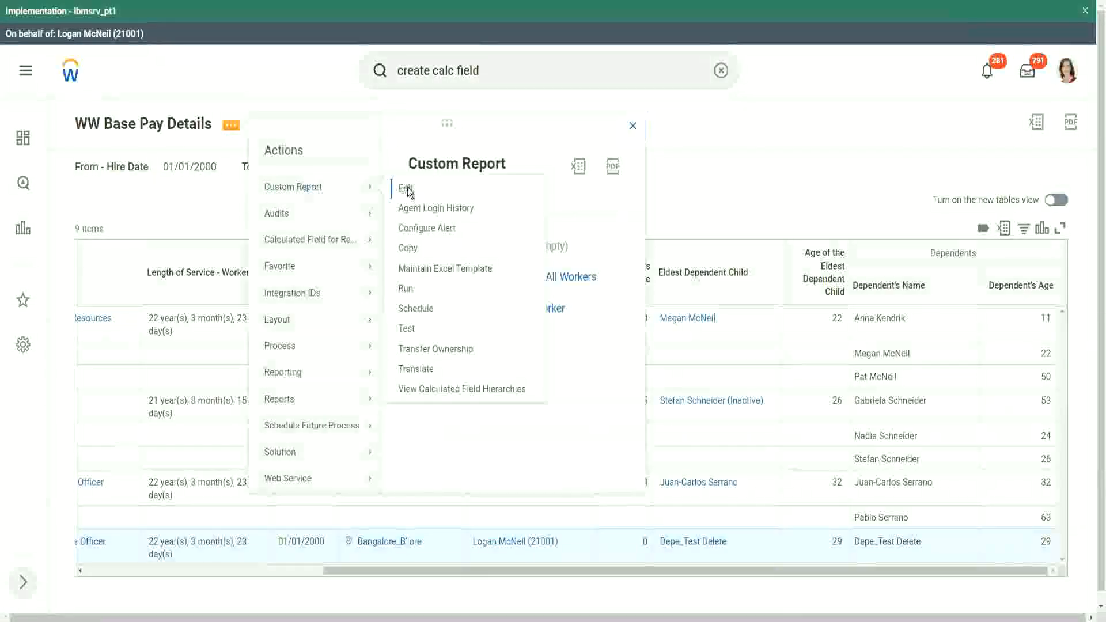
{"action": "left_click", "coordinate": [405, 189]}
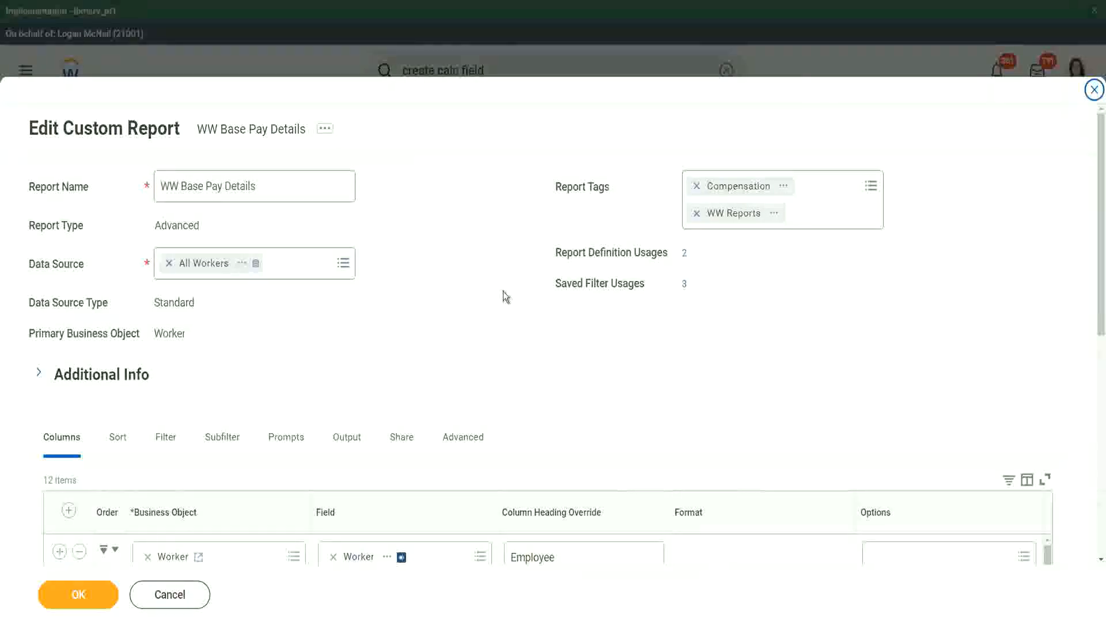
{"action": "scroll", "coordinate": [564, 257], "scroll_direction": "down", "scroll_amount": 3}
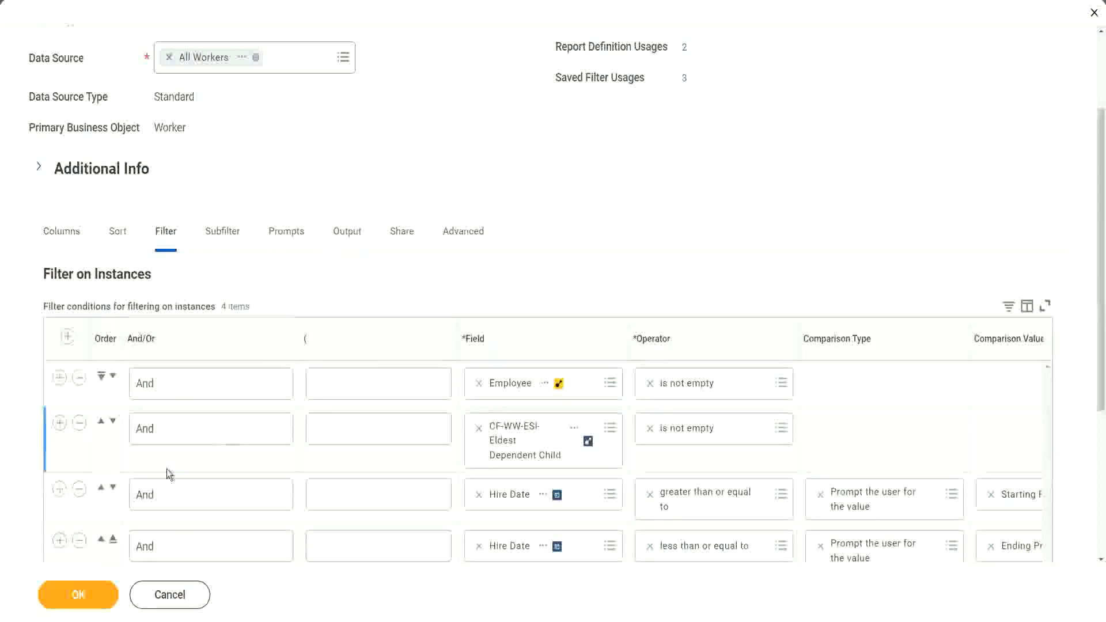
Step: Insert a filter condition on the CF-WW-LRV-Age of the eldest Dependent Child field after the Eldest Dependent Child condition
{"action": "left_click", "coordinate": [59, 422]}
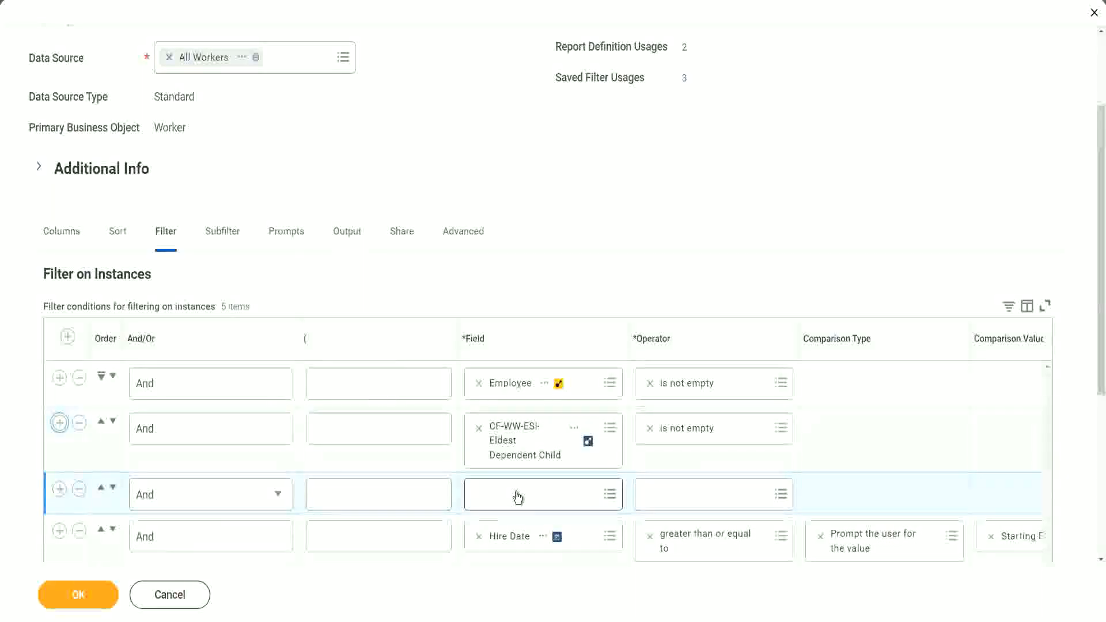
{"action": "left_click", "coordinate": [517, 497]}
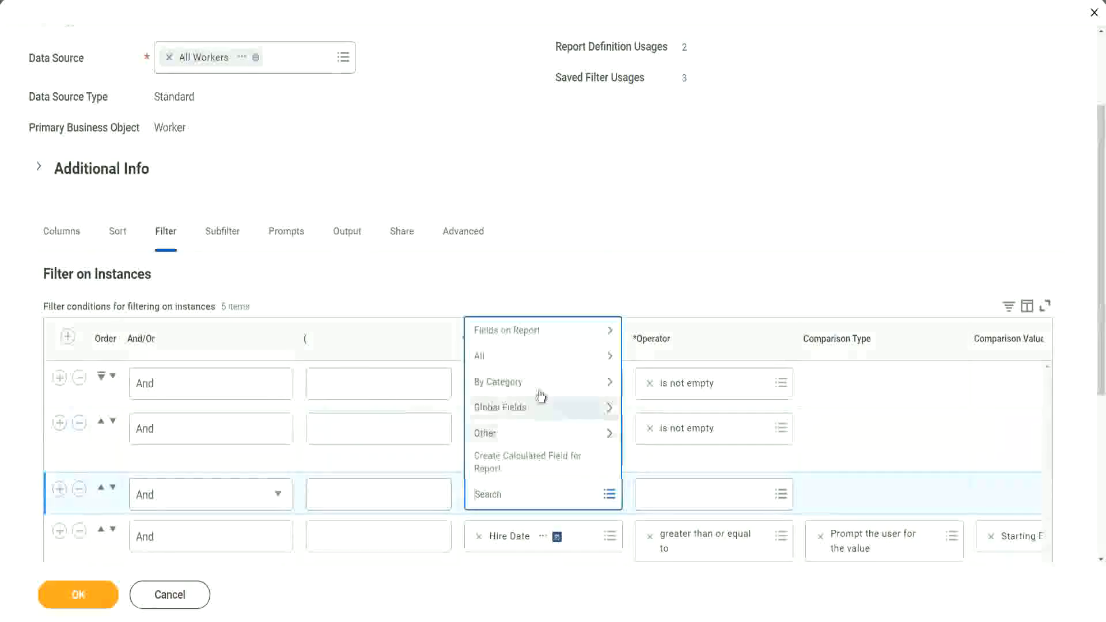
{"action": "left_click", "coordinate": [540, 332]}
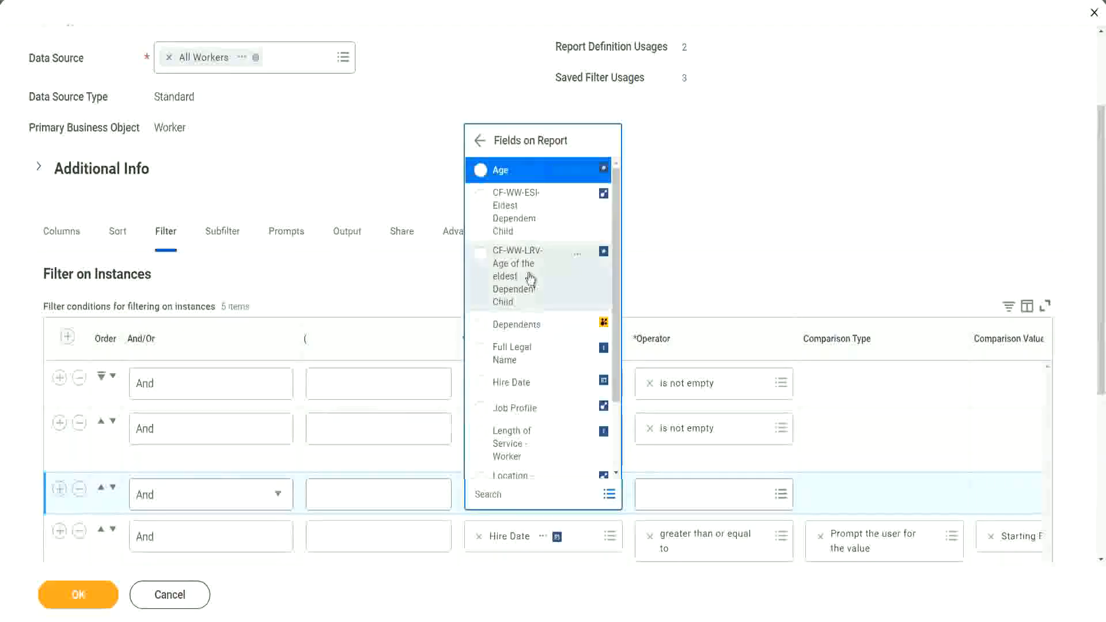
{"action": "left_click", "coordinate": [503, 277]}
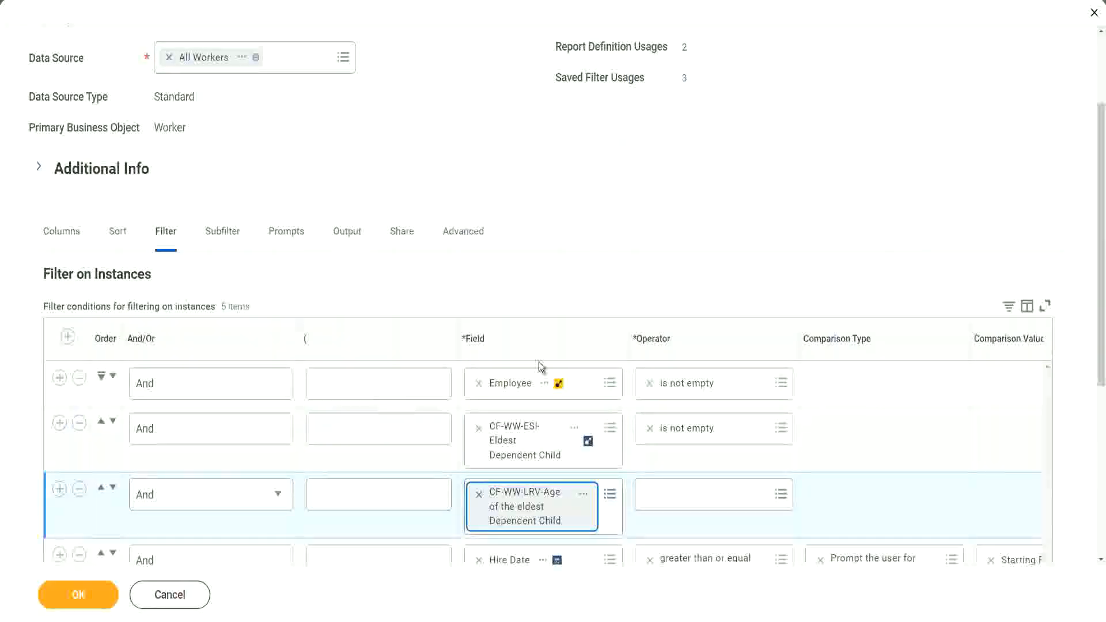
Step: Set the new condition to less than or equal to a specified value of 30 and save the report
{"action": "left_click", "coordinate": [717, 492]}
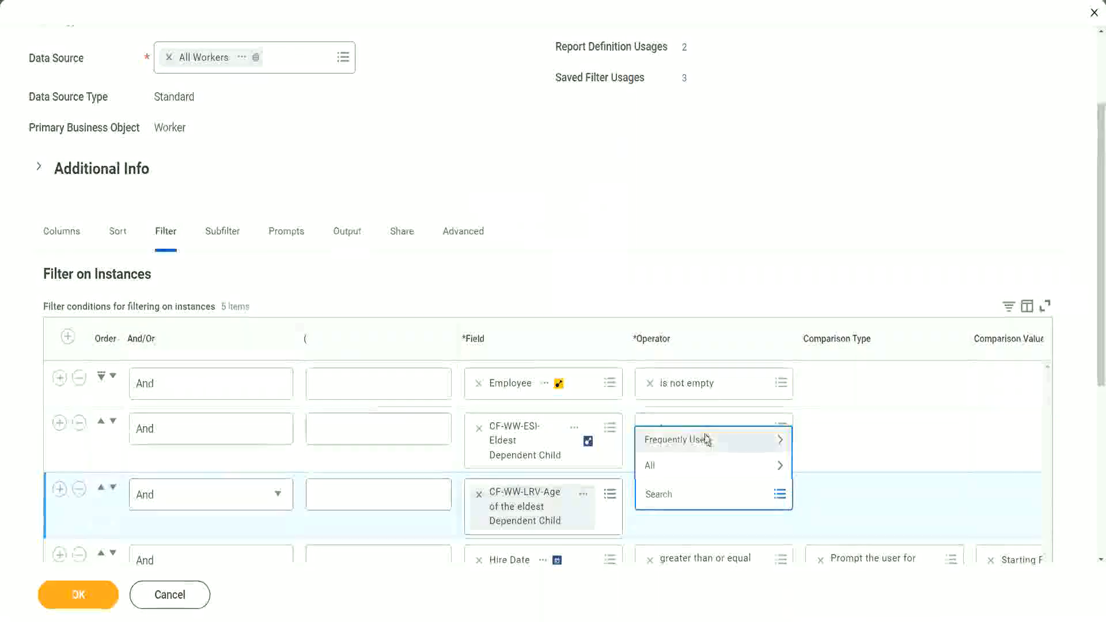
{"action": "left_click", "coordinate": [707, 440]}
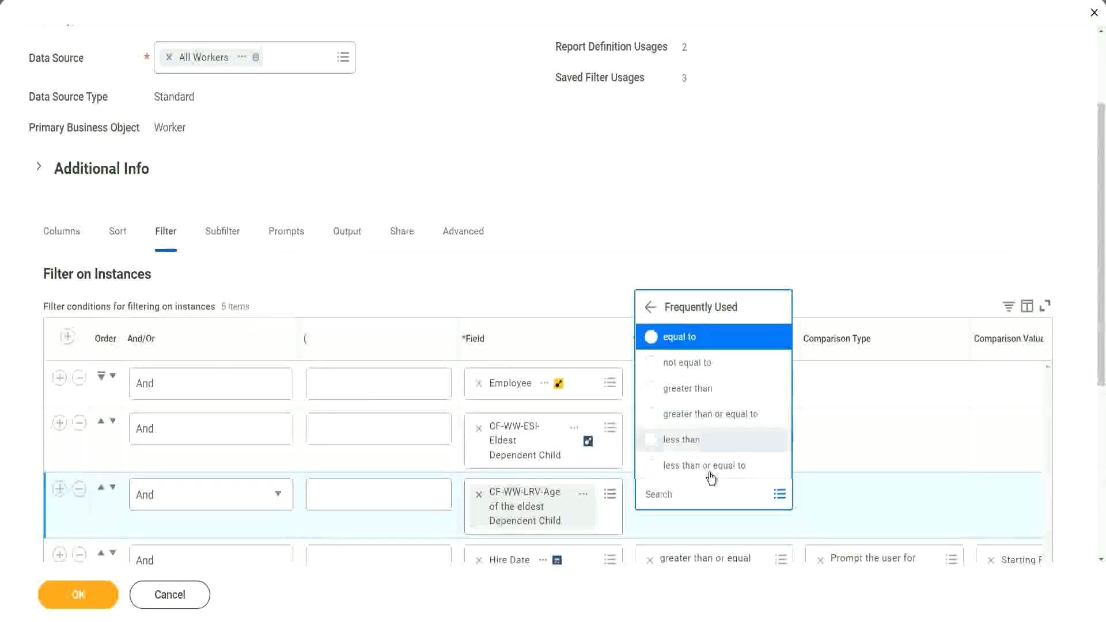
{"action": "left_click", "coordinate": [711, 468]}
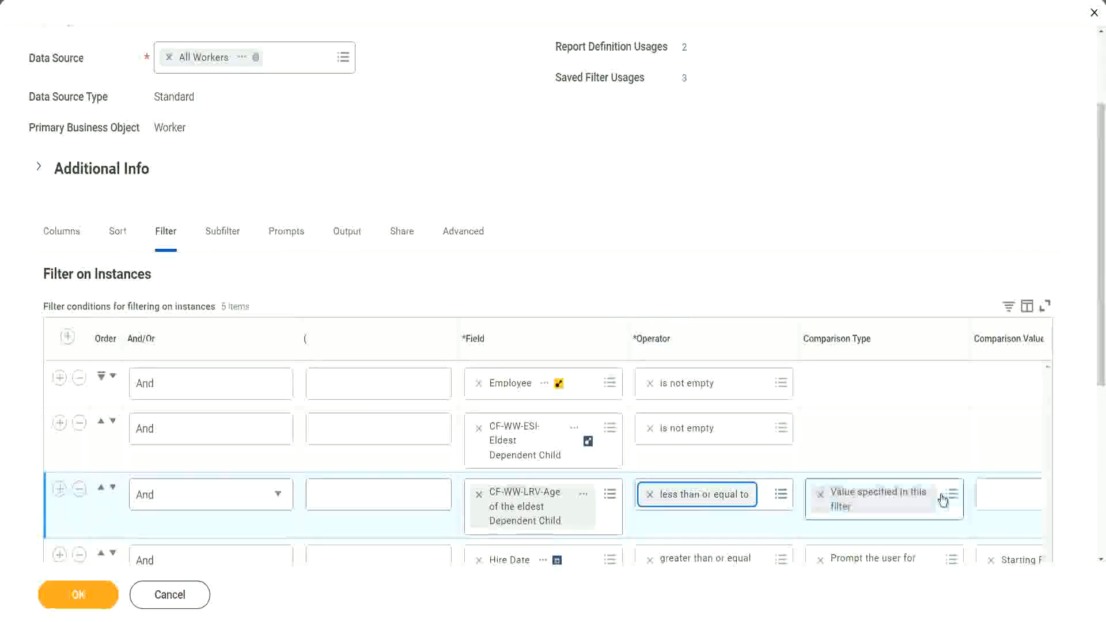
{"action": "left_click", "coordinate": [979, 501]}
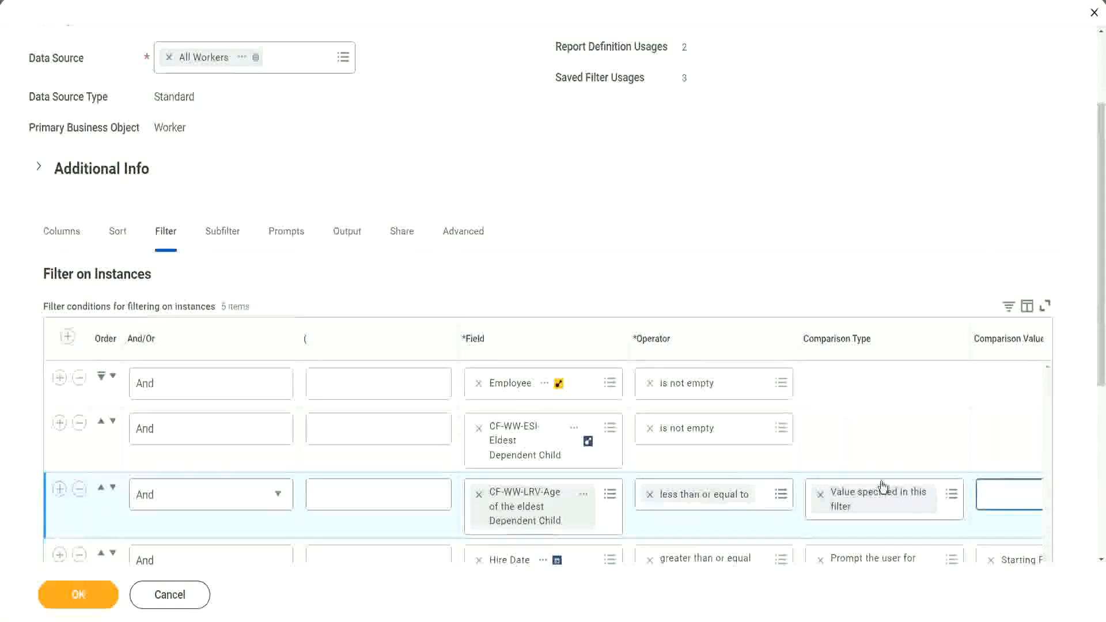
{"action": "scroll", "coordinate": [632, 526], "scroll_direction": "down", "scroll_amount": 2}
{"action": "left_click_drag", "start_coordinate": [596, 520], "coordinate": [907, 516]}
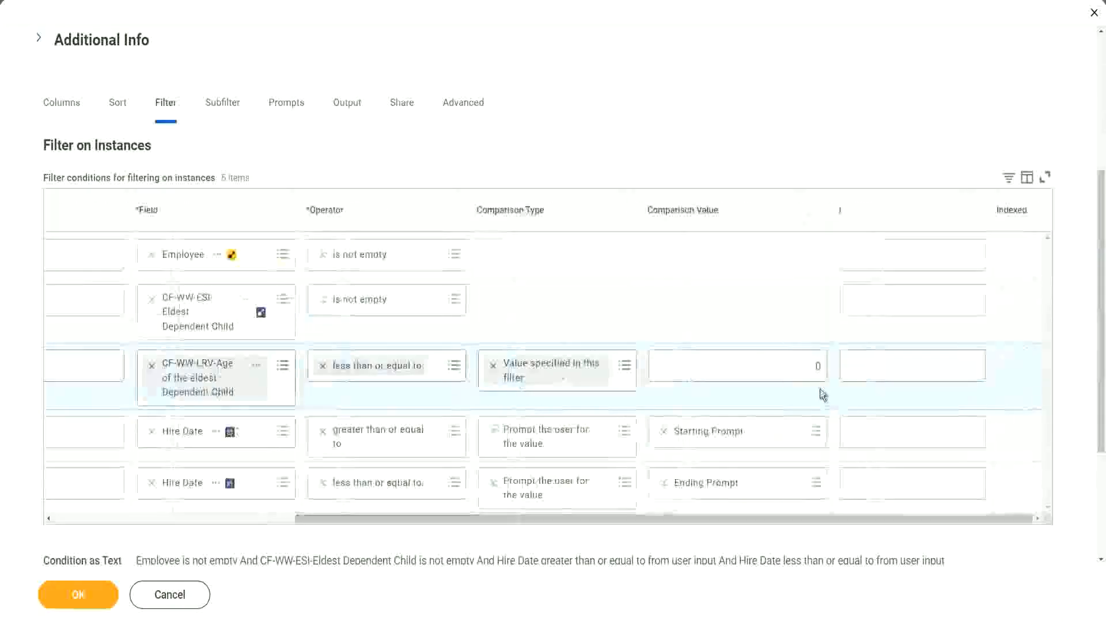
{"action": "left_click_drag", "start_coordinate": [811, 365], "coordinate": [831, 366]}
{"action": "type", "text": "30"}
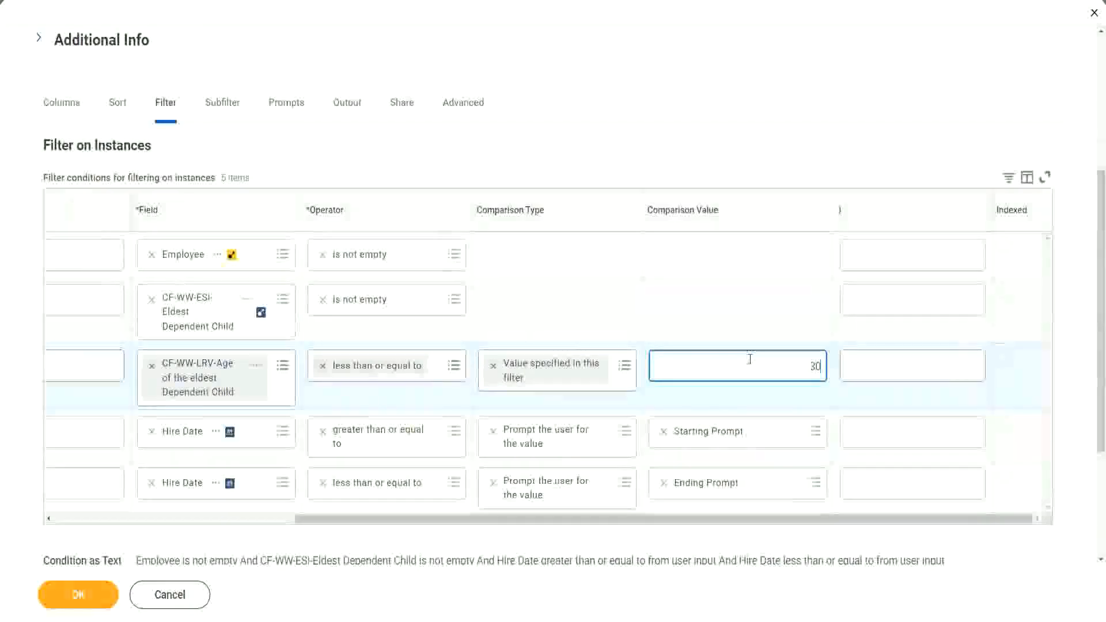
{"action": "left_click", "coordinate": [77, 608]}
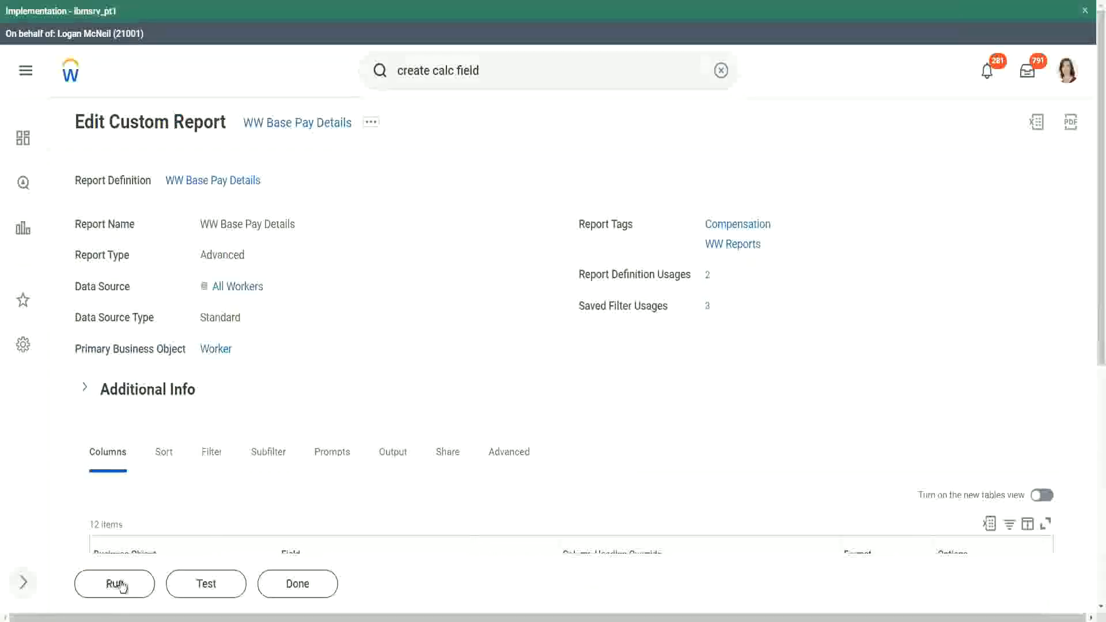
Step: Run the report with the saved 2000 filter and review the eldest dependent child ages
{"action": "left_click", "coordinate": [118, 587]}
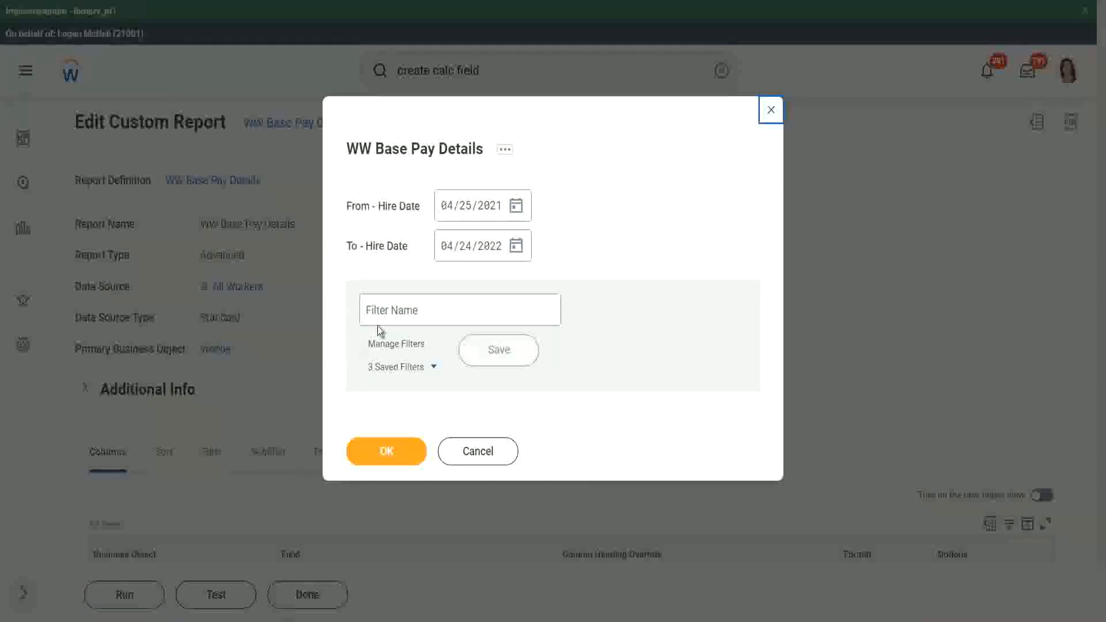
{"action": "left_click", "coordinate": [434, 368]}
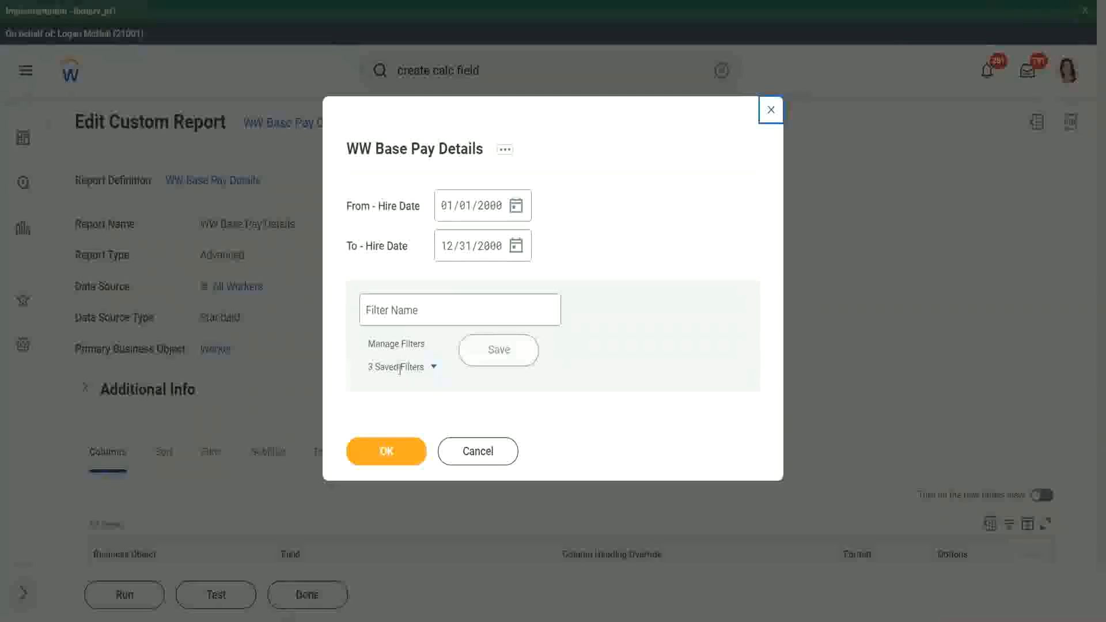
{"action": "left_click", "coordinate": [383, 457]}
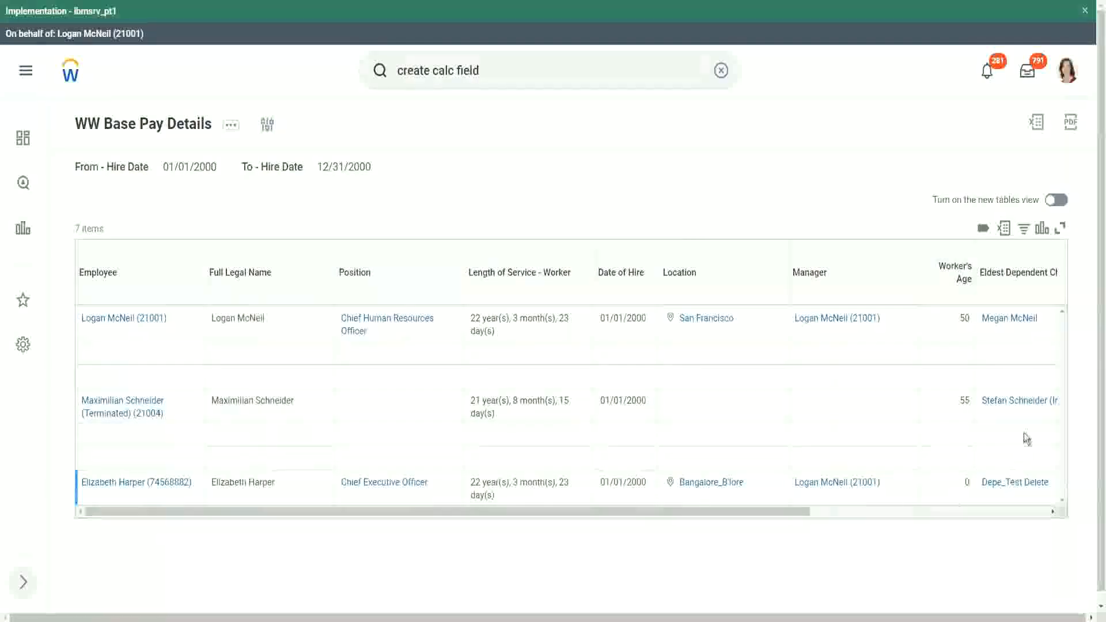
{"action": "left_click_drag", "start_coordinate": [712, 516], "coordinate": [942, 522]}
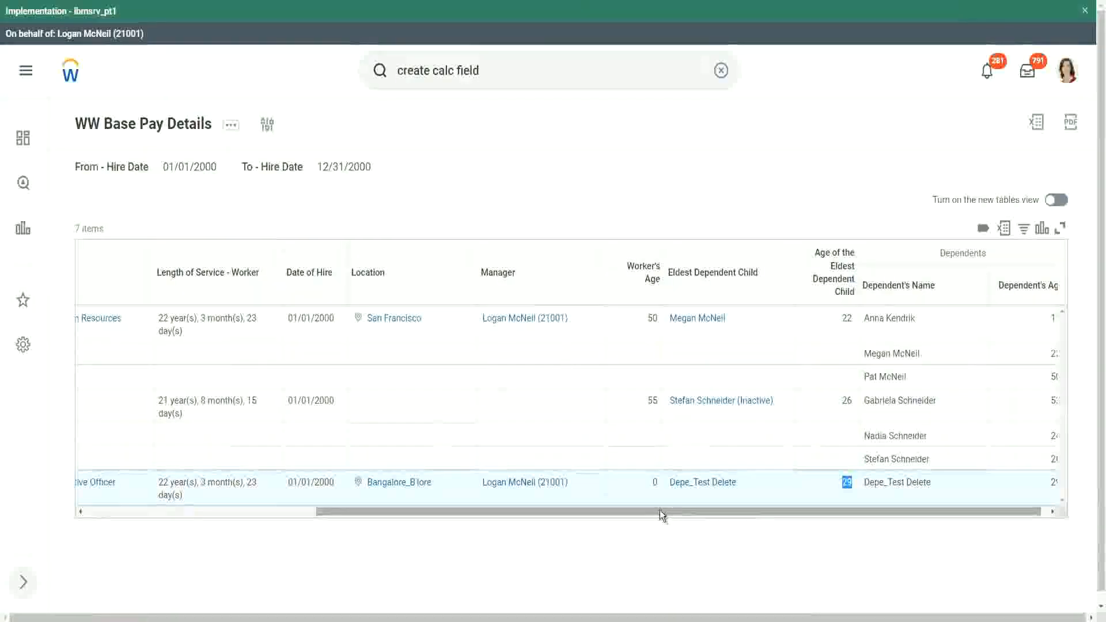
{"action": "left_click_drag", "start_coordinate": [664, 511], "coordinate": [296, 522]}
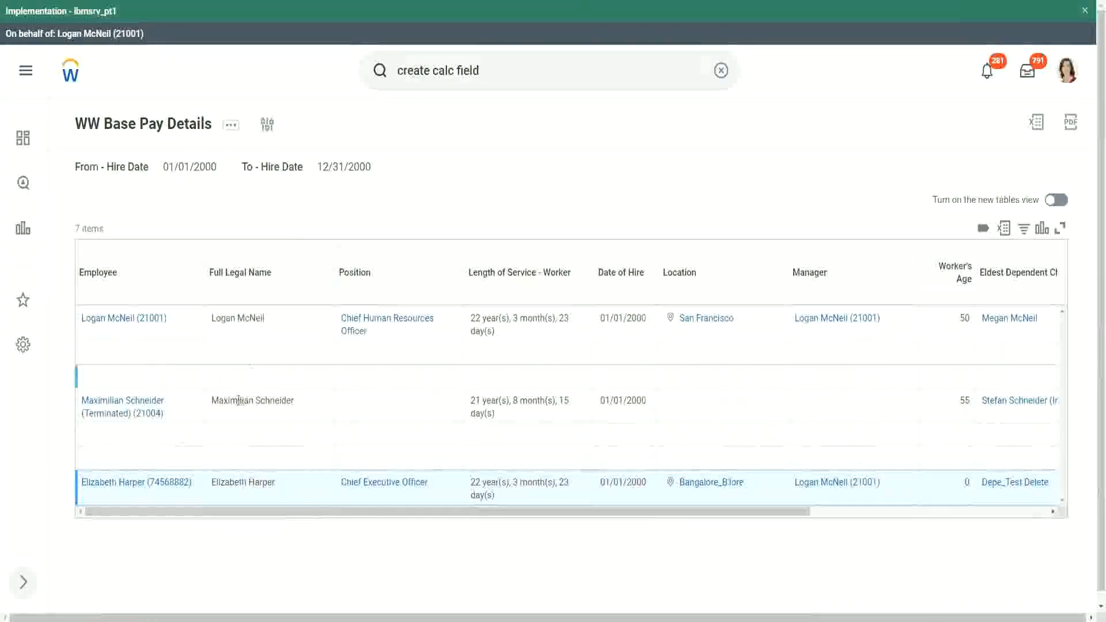